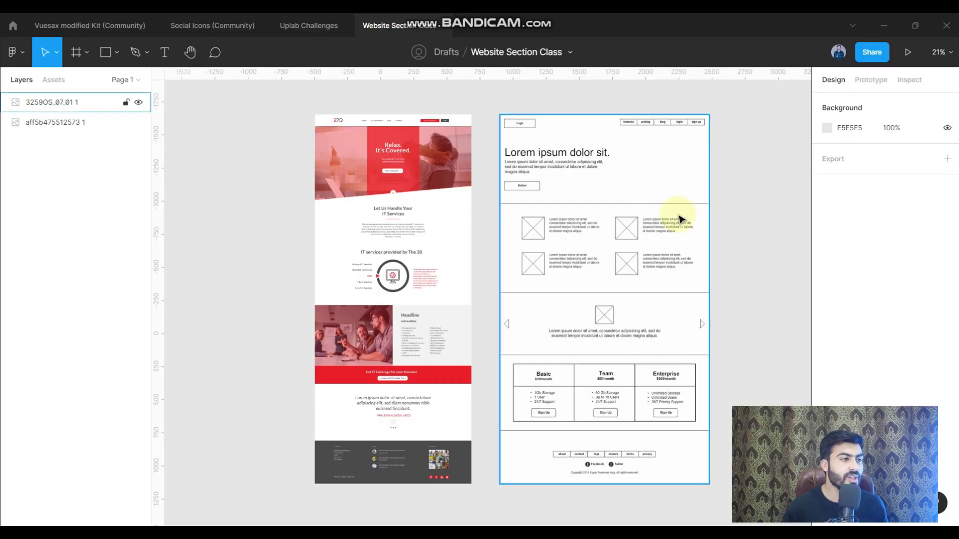
# Inspect the screenshot and wireframe, then zoom to the screenshot's top-left with empty canvas beside it
pyautogui.click(433, 152)
pyautogui.scroll(1, 436, 151)
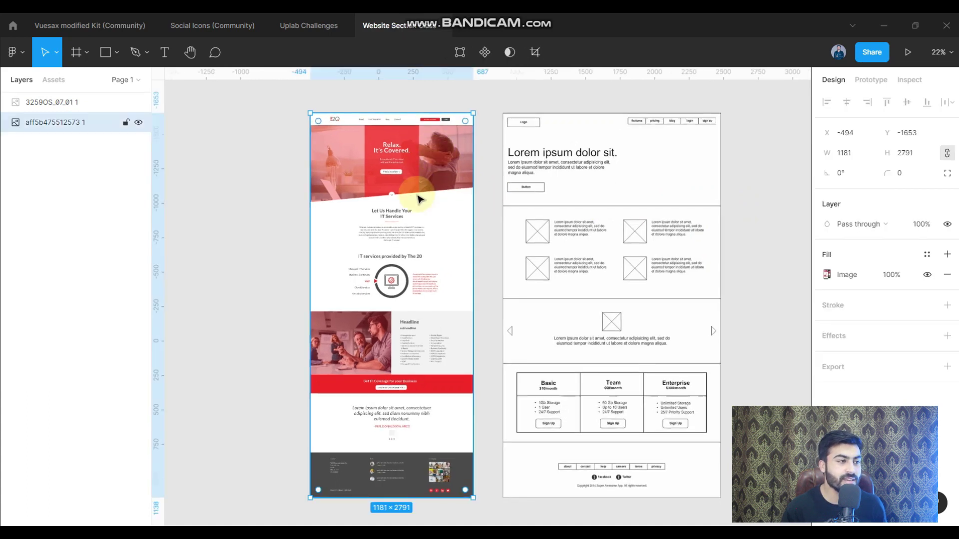
pyautogui.click(272, 94)
pyautogui.click(522, 116)
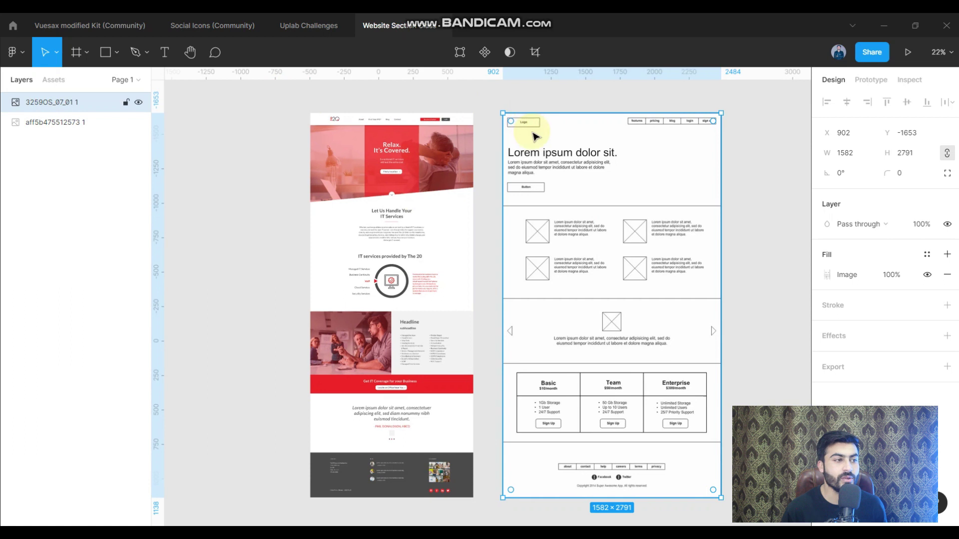
pyautogui.hscroll(-1, 536, 136)
pyautogui.hscroll(-2, 535, 136)
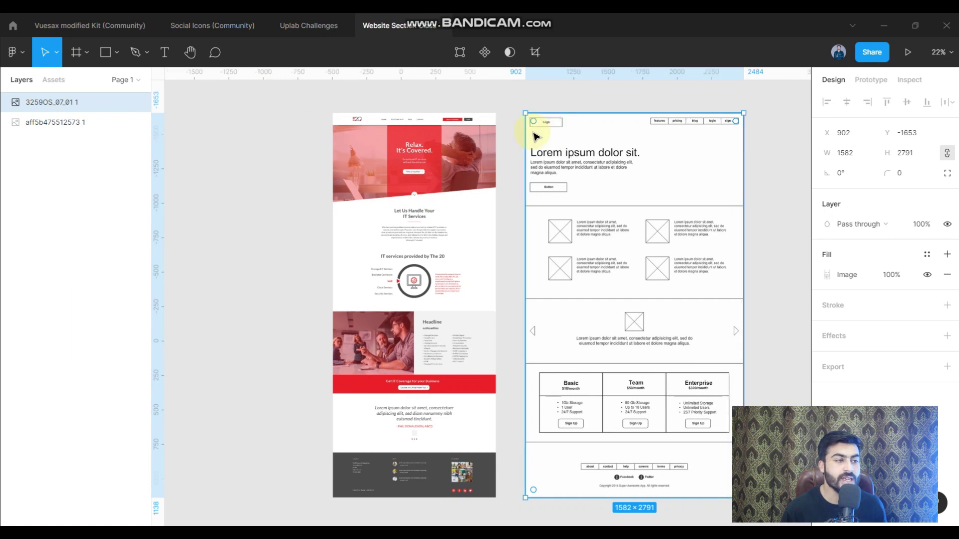
pyautogui.click(310, 124)
pyautogui.scroll(3, 307, 149)
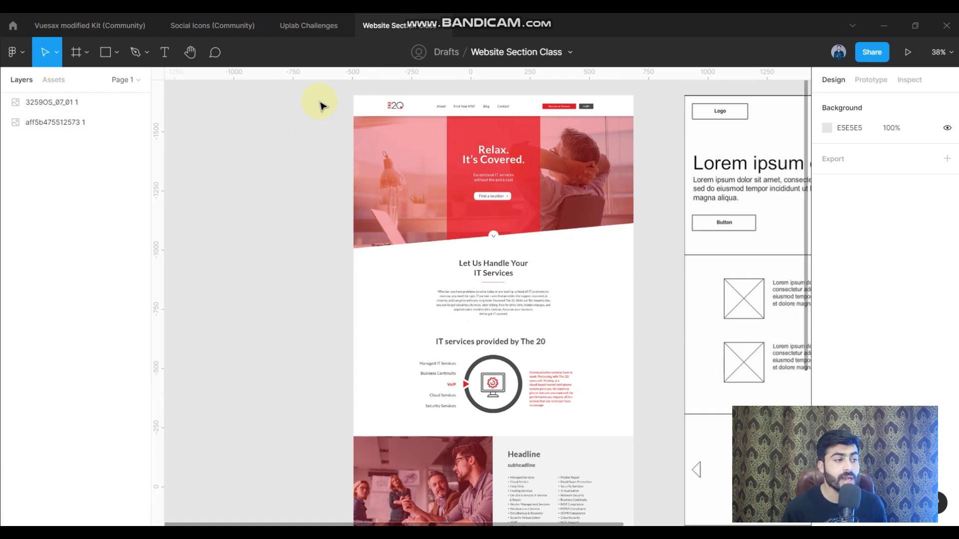
pyautogui.hscroll(3, 506, 146)
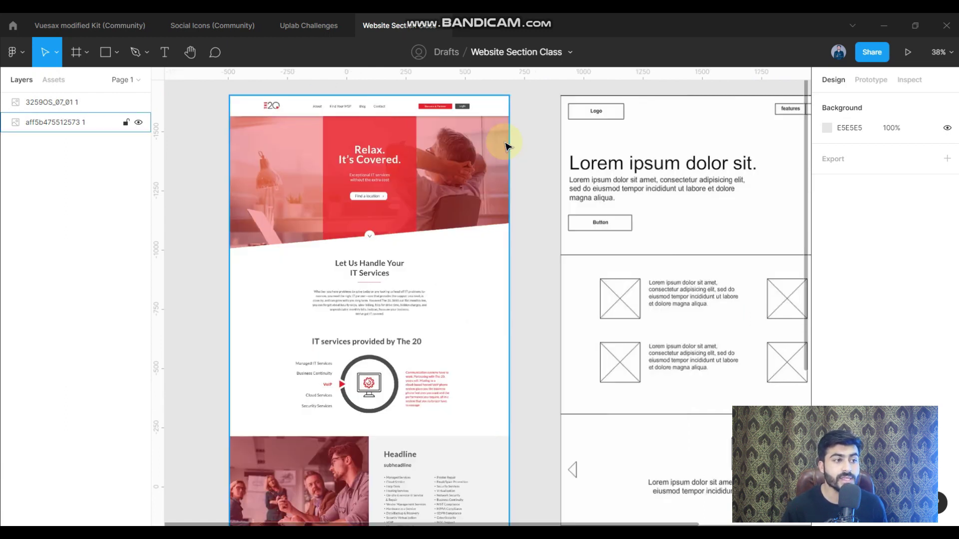
pyautogui.scroll(-3, 548, 145)
pyautogui.scroll(4, 436, 155)
pyautogui.click(436, 155)
pyautogui.scroll(1, 430, 153)
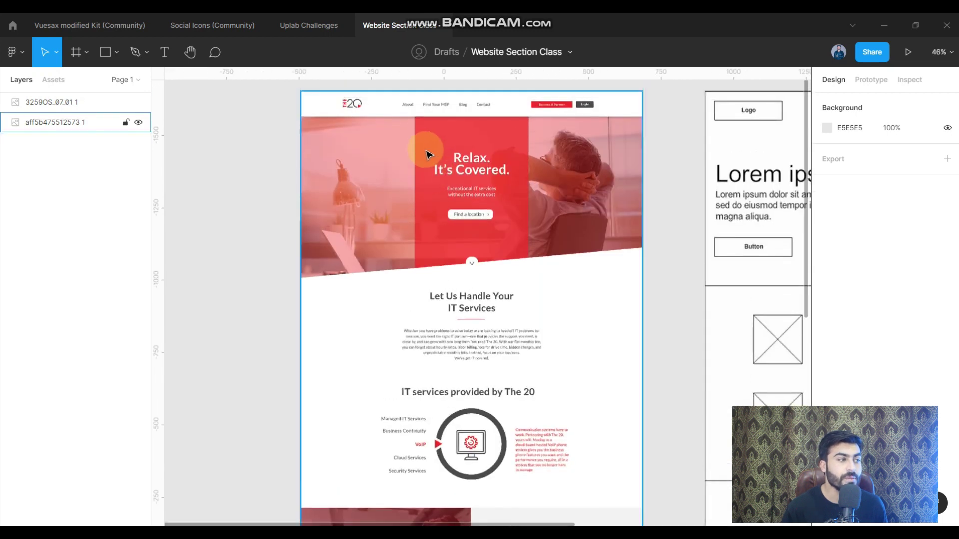
pyautogui.click(276, 116)
pyautogui.click(327, 149)
pyautogui.scroll(-1, 327, 150)
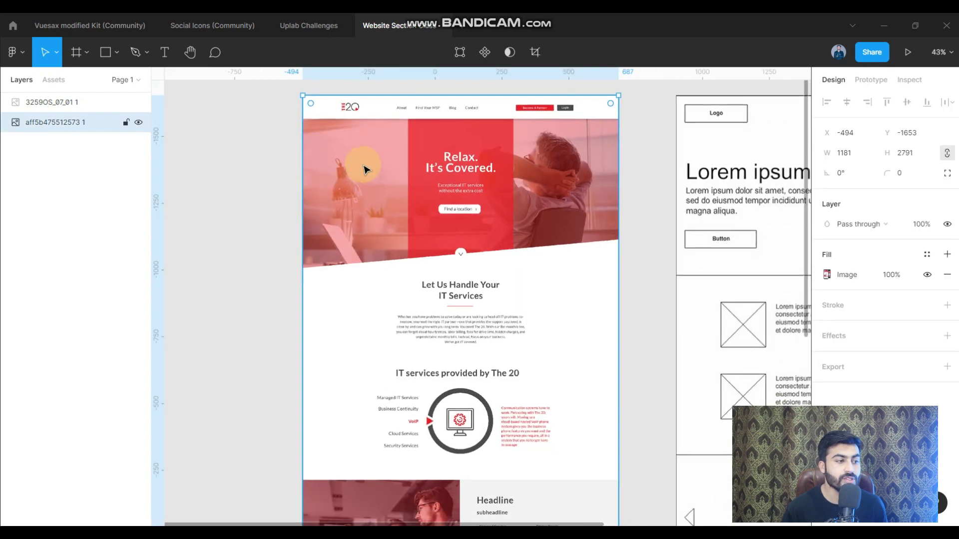
pyautogui.hscroll(-1, 363, 170)
pyautogui.click(299, 132)
pyautogui.hscroll(-1, 301, 122)
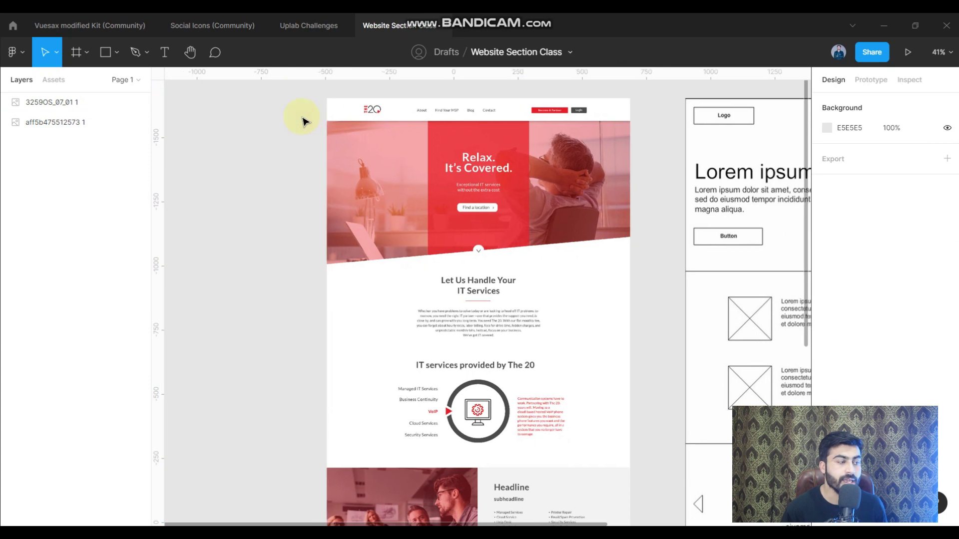
pyautogui.scroll(-1, 387, 128)
pyautogui.moveTo(326, 111); pyautogui.dragTo(479, 391)
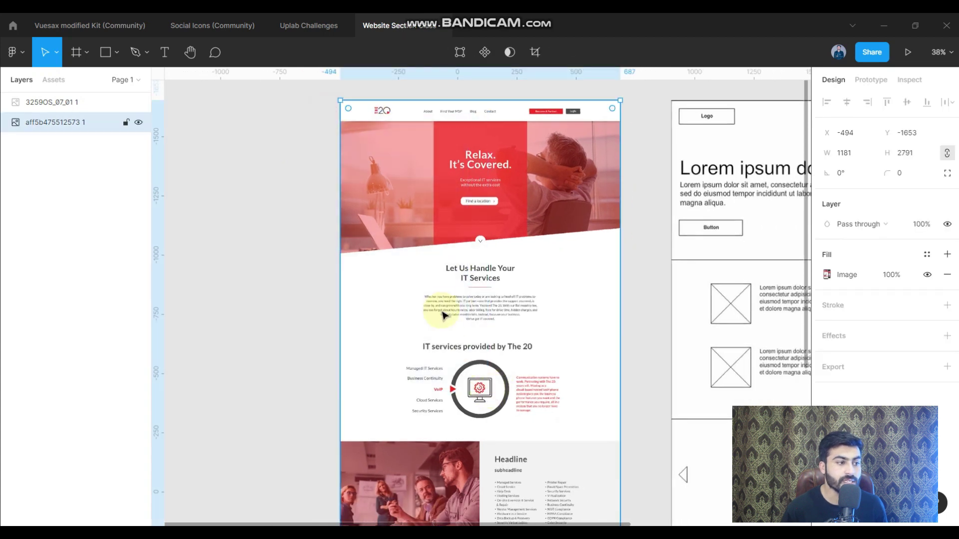
pyautogui.hscroll(-1, 370, 249)
pyautogui.click(300, 182)
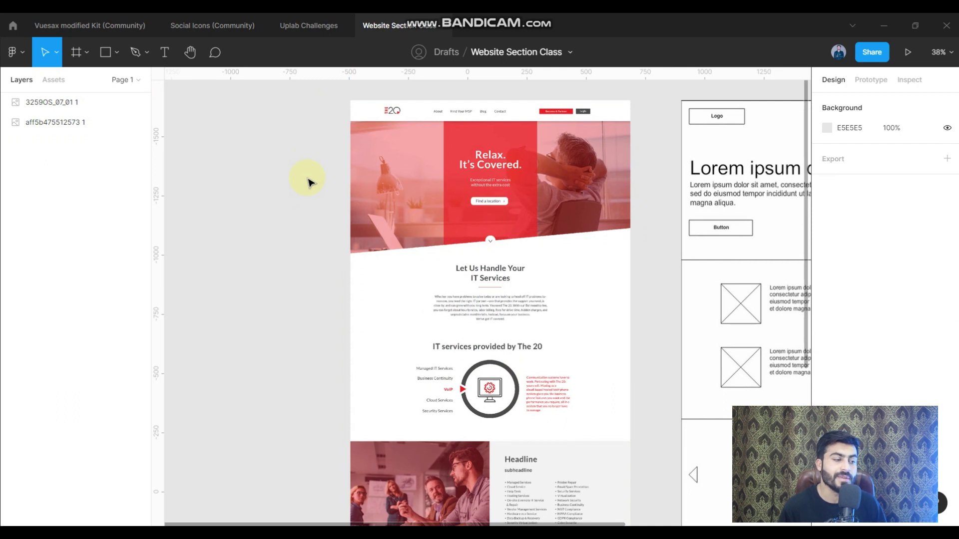
pyautogui.hscroll(-1, 419, 160)
pyautogui.click(429, 165)
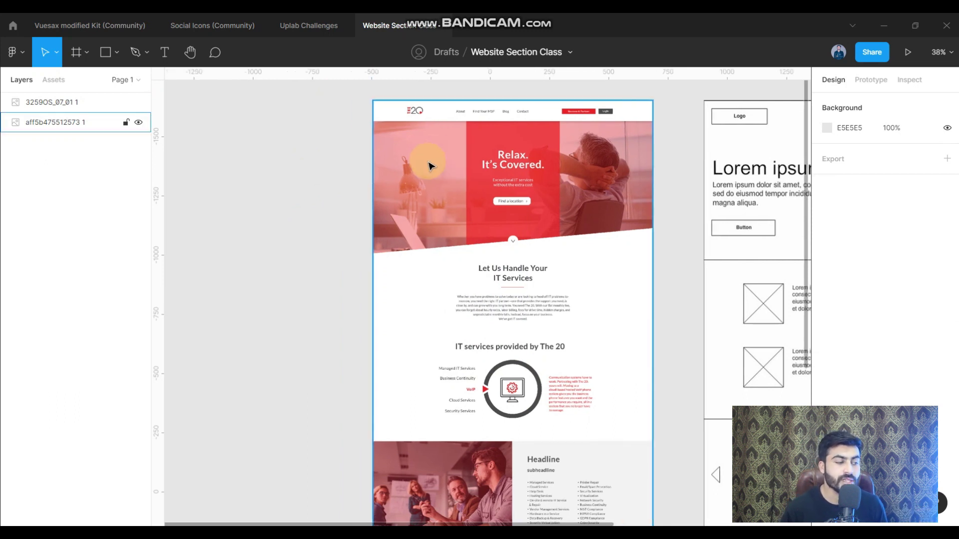
pyautogui.hscroll(-1, 429, 163)
pyautogui.click(326, 137)
pyautogui.moveTo(326, 137); pyautogui.dragTo(390, 160)
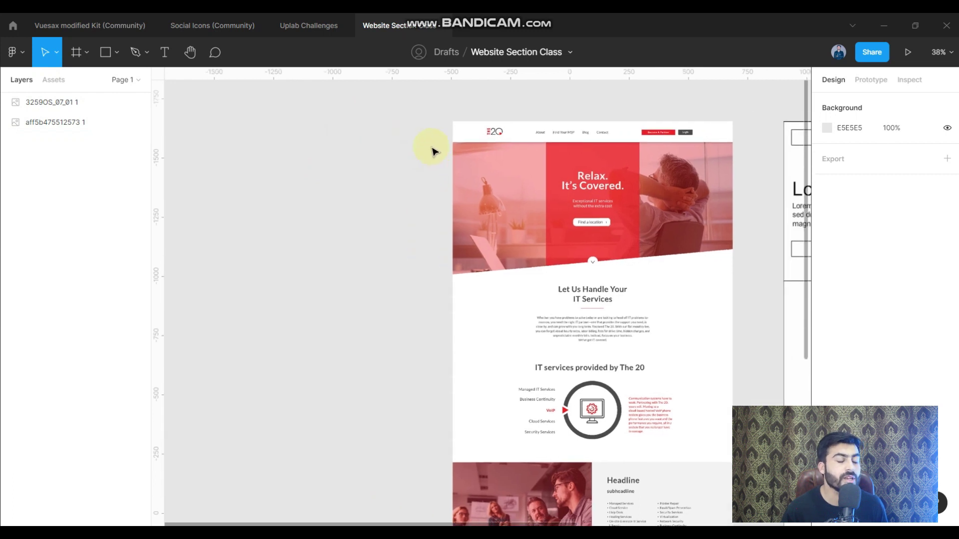
pyautogui.hscroll(1, 433, 152)
pyautogui.scroll(-1, 429, 147)
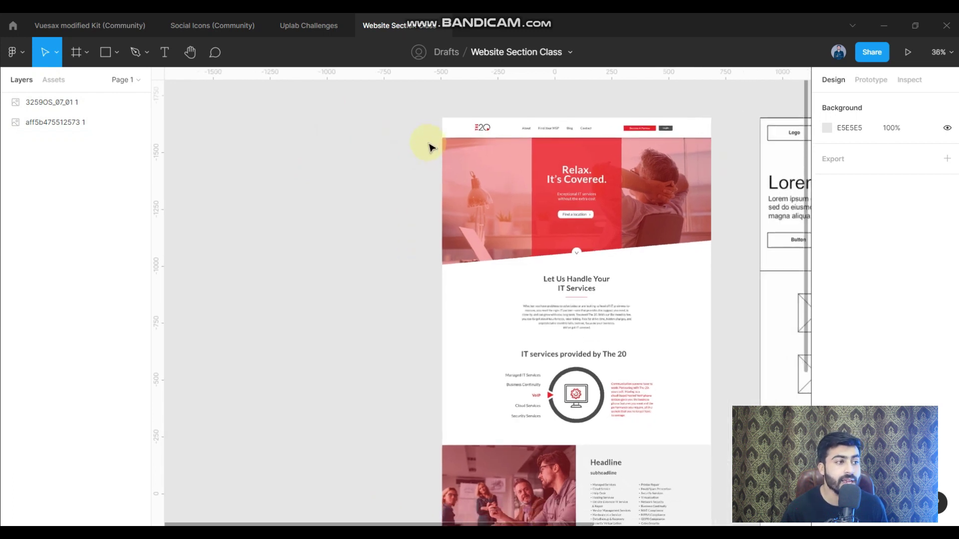
pyautogui.click(451, 138)
pyautogui.scroll(2, 514, 143)
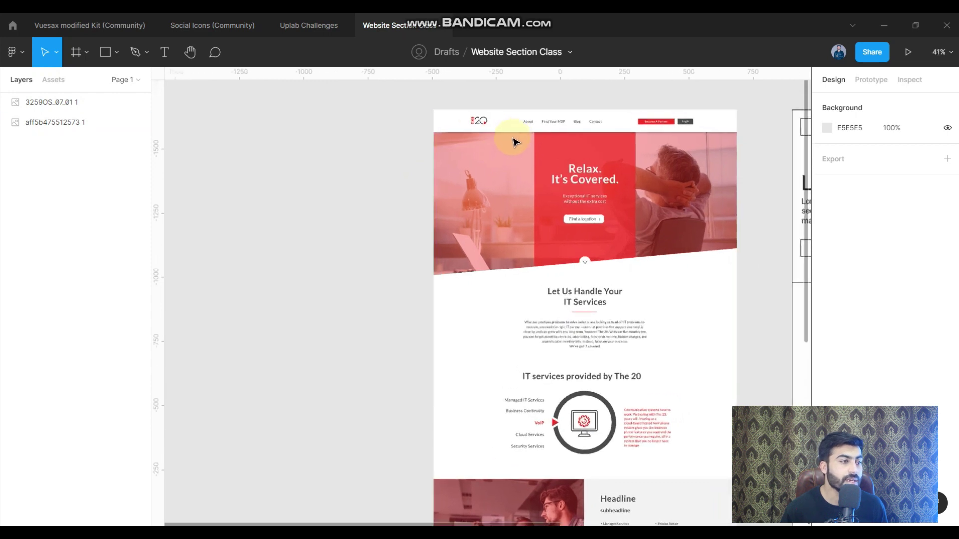
pyautogui.press('Escape')
pyautogui.hscroll(1, 499, 134)
pyautogui.hscroll(2, 499, 135)
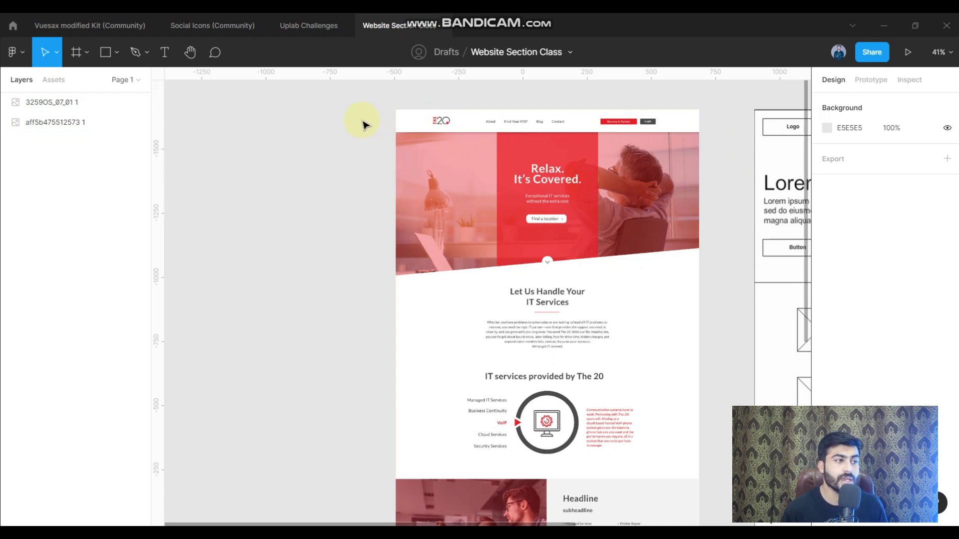
pyautogui.moveTo(364, 123); pyautogui.dragTo(399, 150)
pyautogui.click(355, 192)
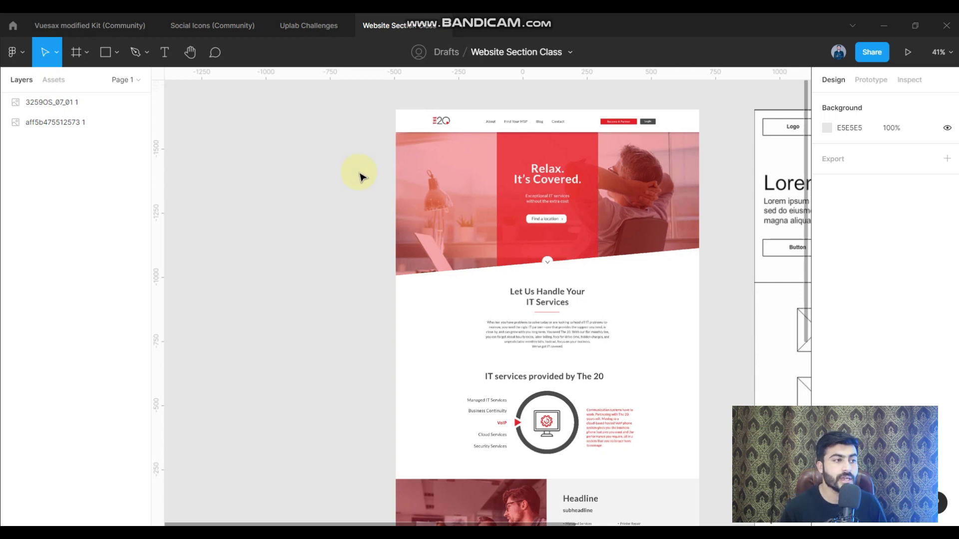
pyautogui.hscroll(-3, 441, 159)
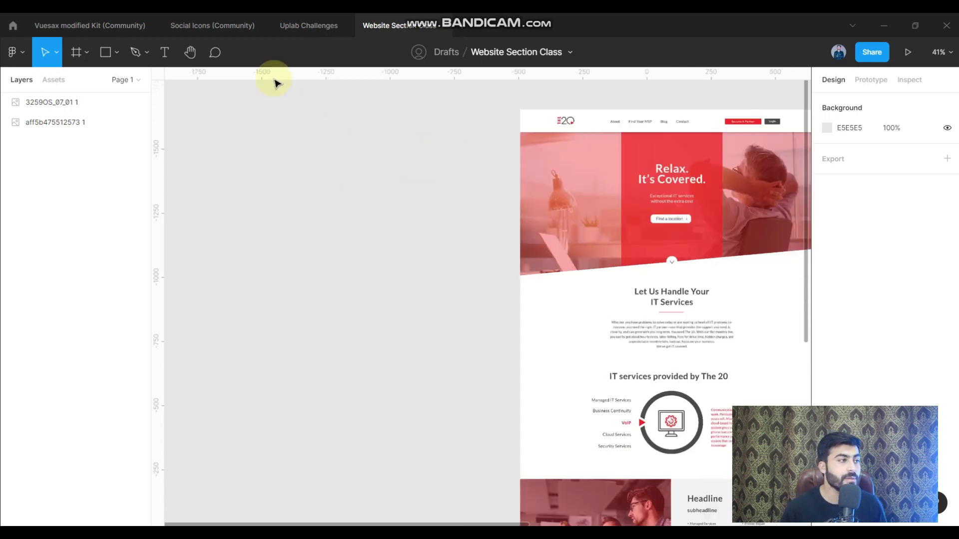
# Draw a bracket path alongside the header section of the website screenshot
pyautogui.click(165, 52)
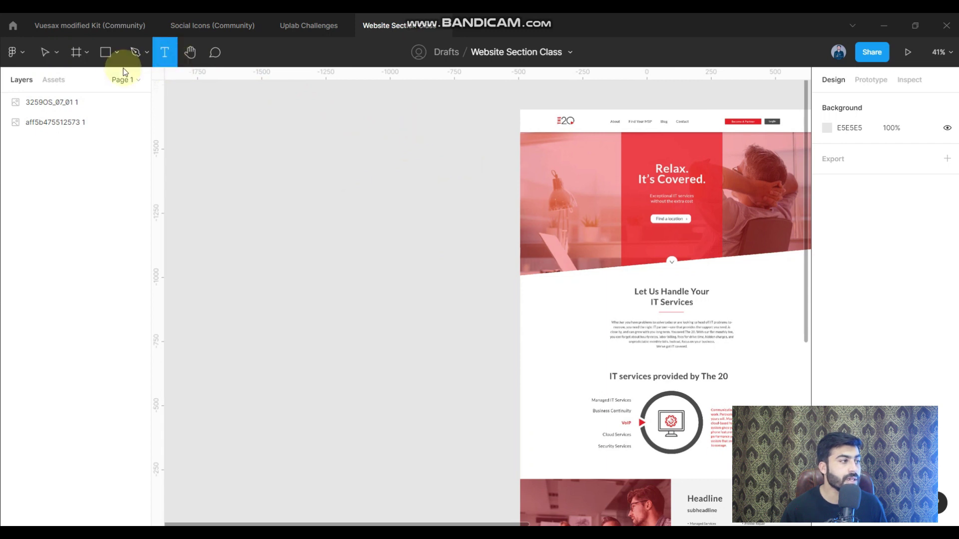
pyautogui.click(134, 52)
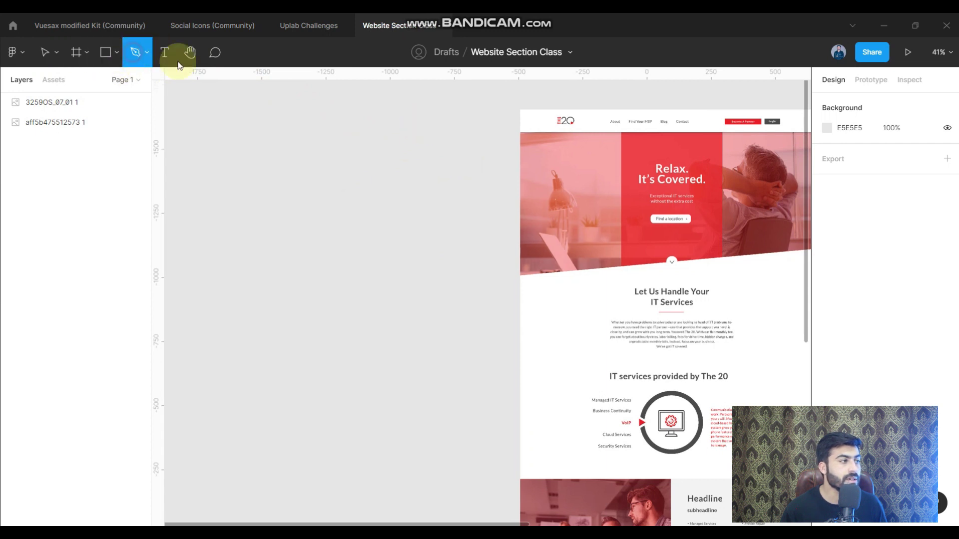
pyautogui.click(516, 111)
pyautogui.click(495, 110)
pyautogui.click(496, 246)
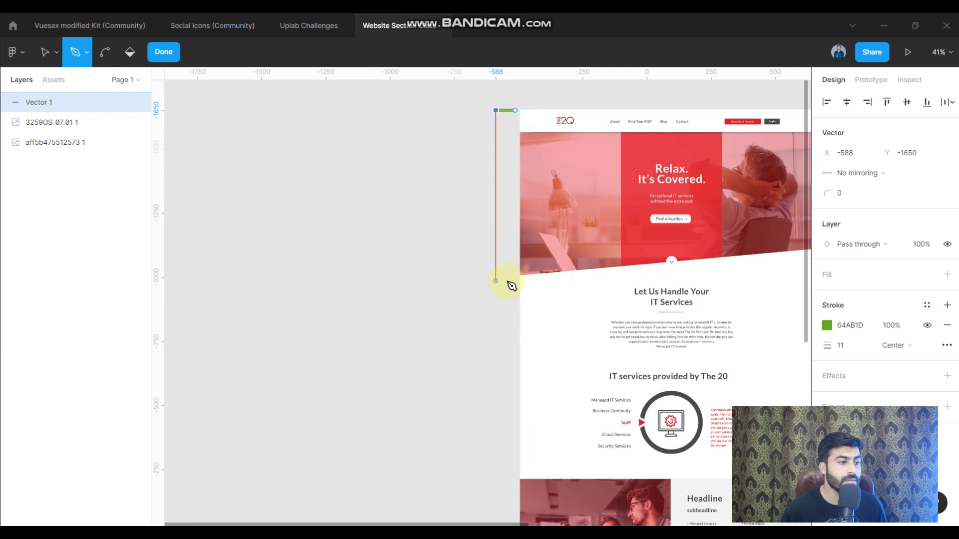
pyautogui.click(515, 277)
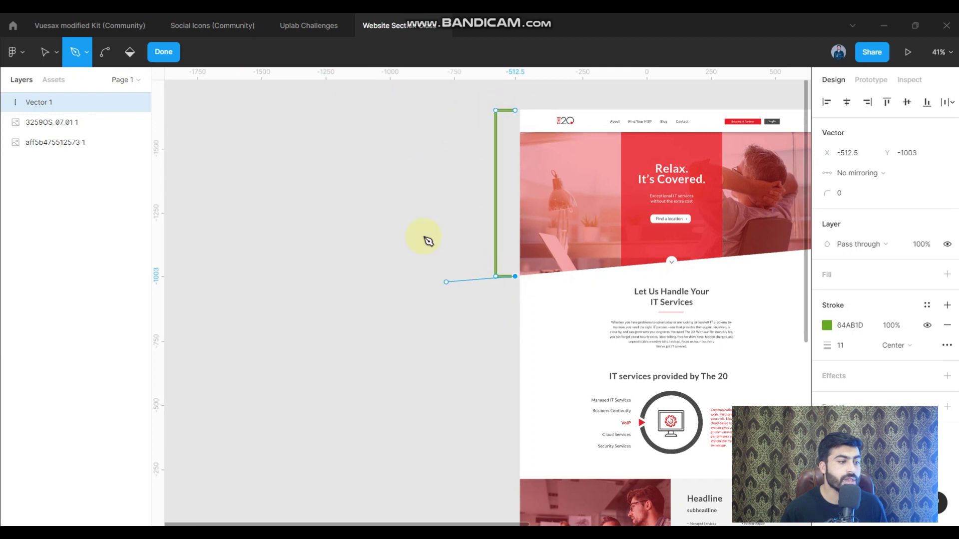
pyautogui.click(166, 49)
pyautogui.scroll(-1, 497, 270)
pyautogui.click(494, 279)
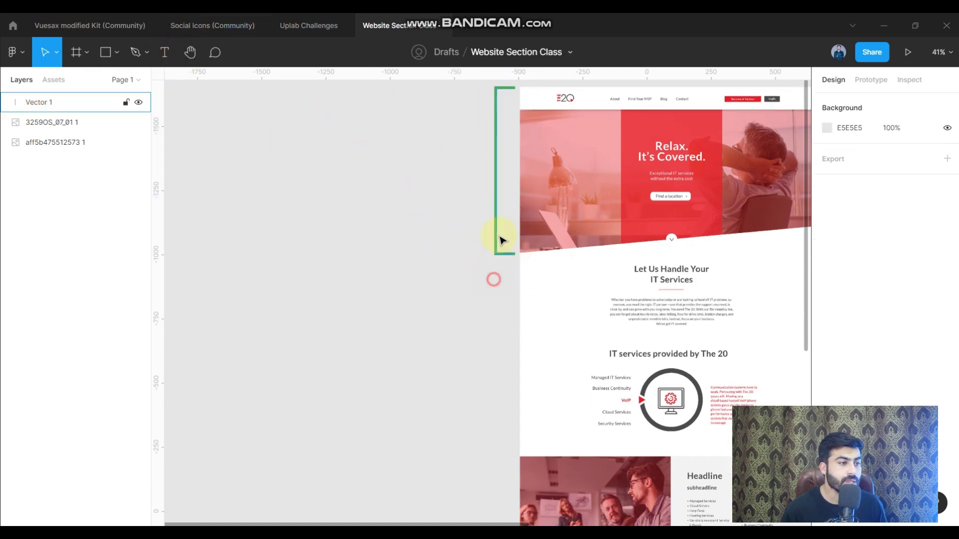
# Copy the bracket down alongside the page body
pyautogui.moveTo(495, 231); pyautogui.dragTo(507, 404)
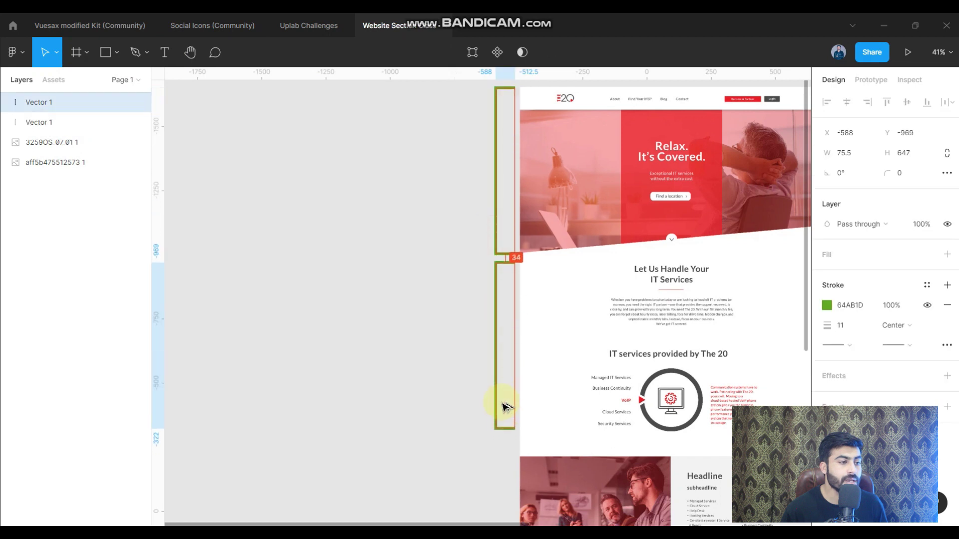
pyautogui.scroll(-5, 515, 377)
pyautogui.scroll(-2, 514, 377)
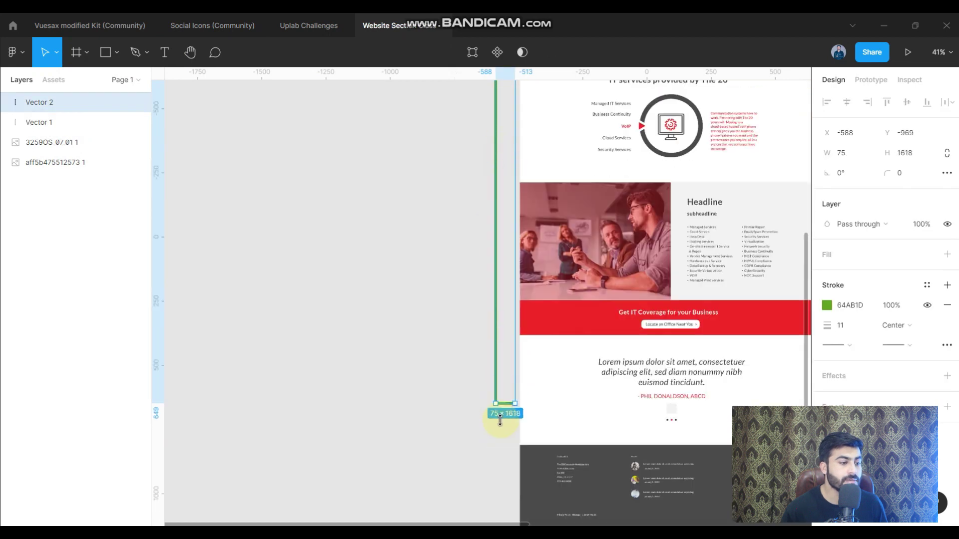
pyautogui.moveTo(502, 154); pyautogui.dragTo(502, 436)
pyautogui.scroll(-3, 494, 335)
pyautogui.click(436, 278)
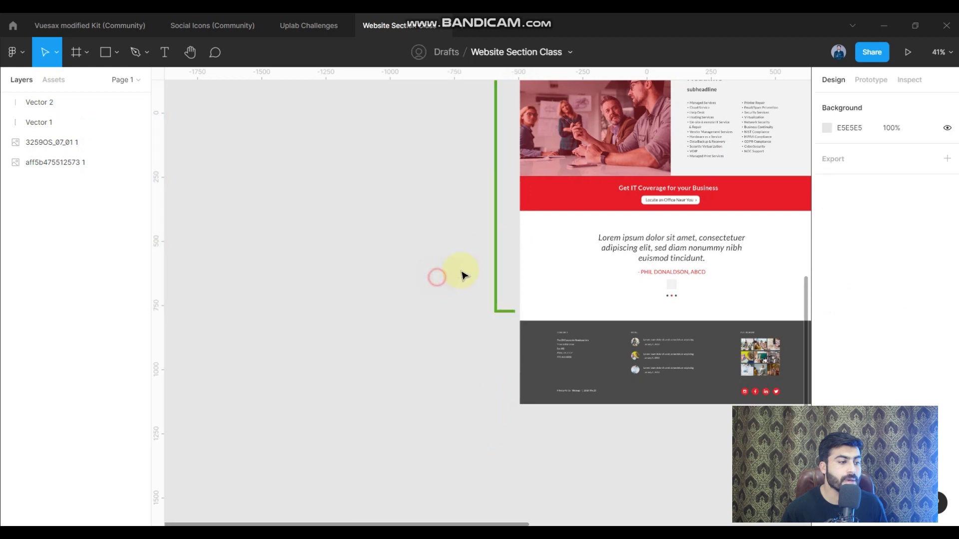
# Duplicate a third bracket beside the footer and resize it to the footer's height
pyautogui.moveTo(497, 236); pyautogui.dragTo(506, 448)
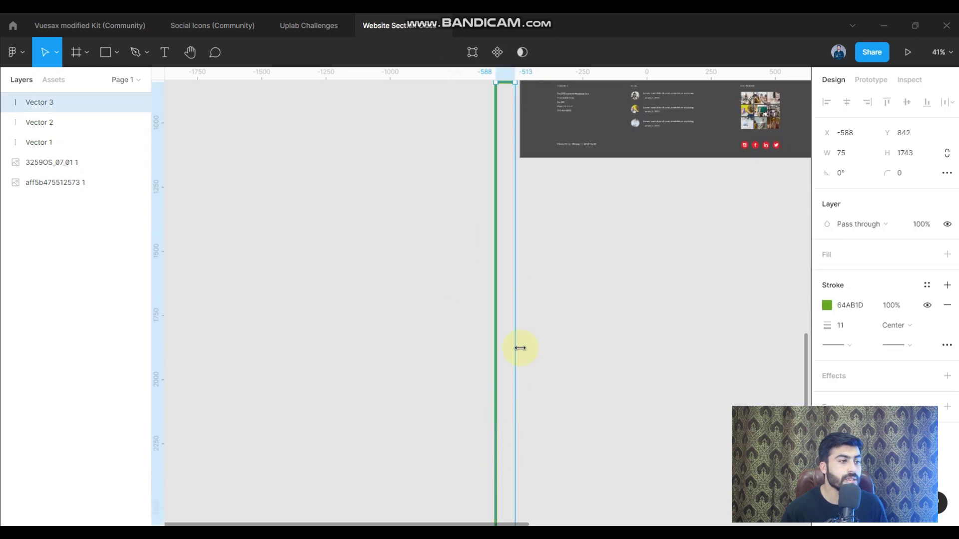
pyautogui.scroll(-3, 514, 429)
pyautogui.moveTo(517, 427); pyautogui.dragTo(517, 248)
pyautogui.scroll(5, 517, 267)
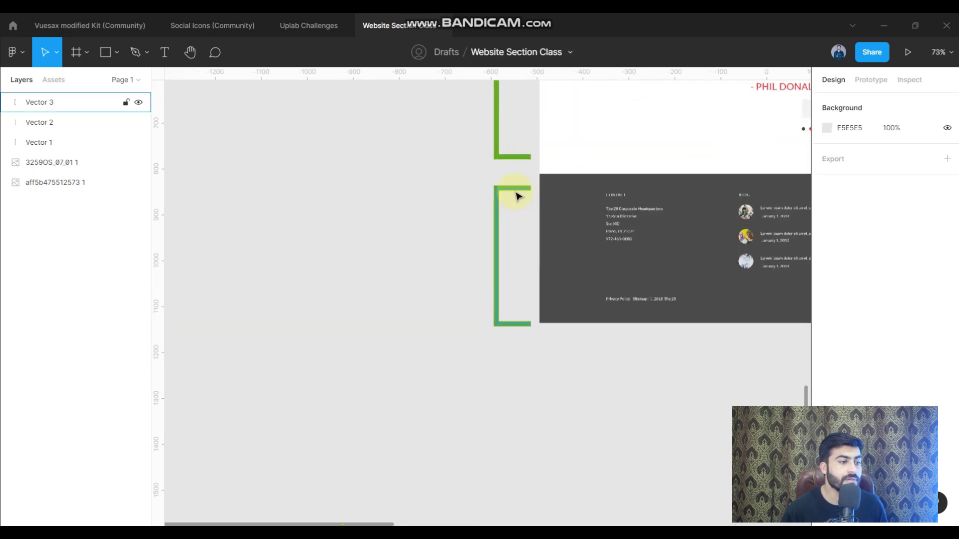
pyautogui.click(514, 190)
pyautogui.moveTo(514, 189); pyautogui.dragTo(515, 175)
pyautogui.scroll(-3, 489, 194)
pyautogui.click(467, 212)
pyautogui.scroll(3, 565, 210)
pyautogui.scroll(-3, 559, 212)
pyautogui.scroll(-2, 533, 215)
# Eyedrop the body bracket to red #E71E26 and the footer bracket to dark grey #4B4B4B
pyautogui.click(532, 214)
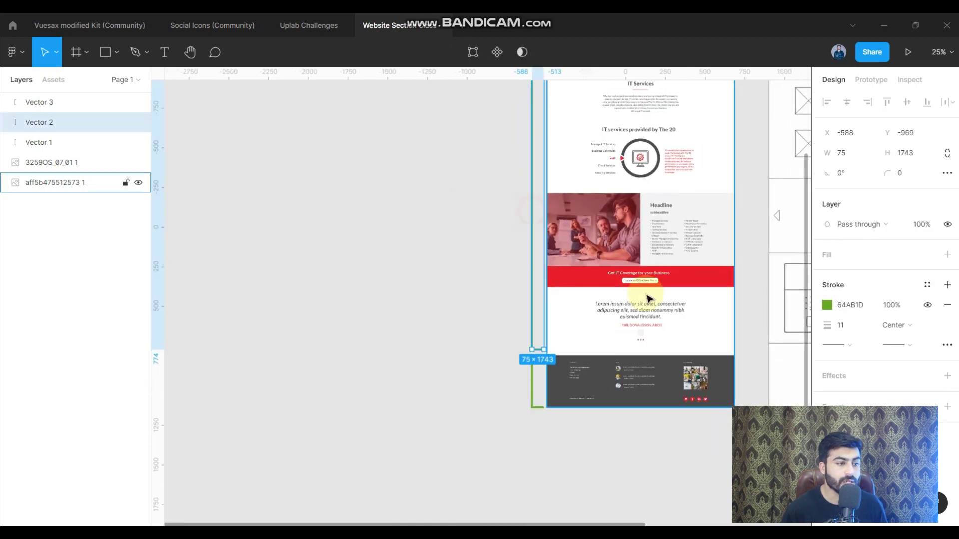
pyautogui.press('i')
pyautogui.click(595, 272)
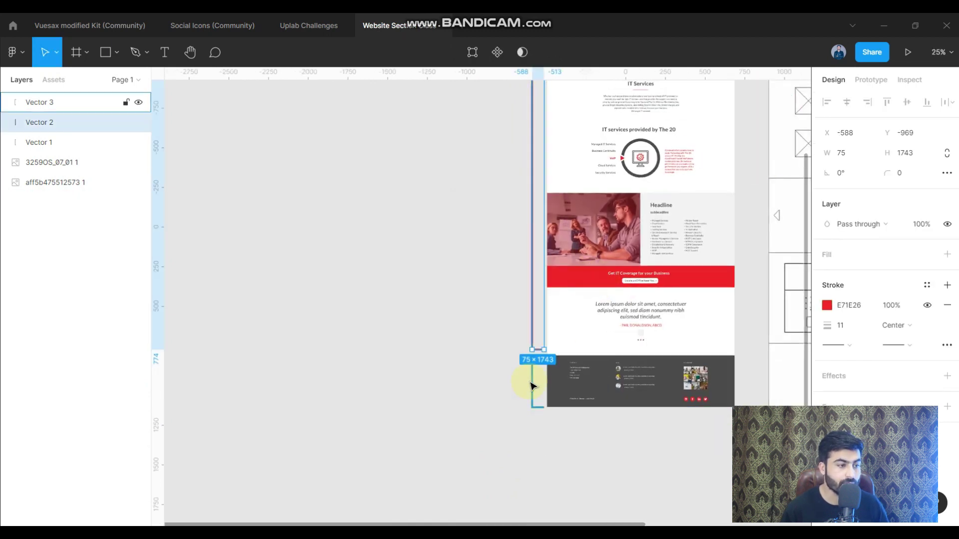
pyautogui.click(534, 382)
pyautogui.press('i')
pyautogui.click(516, 369)
pyautogui.scroll(3, 582, 332)
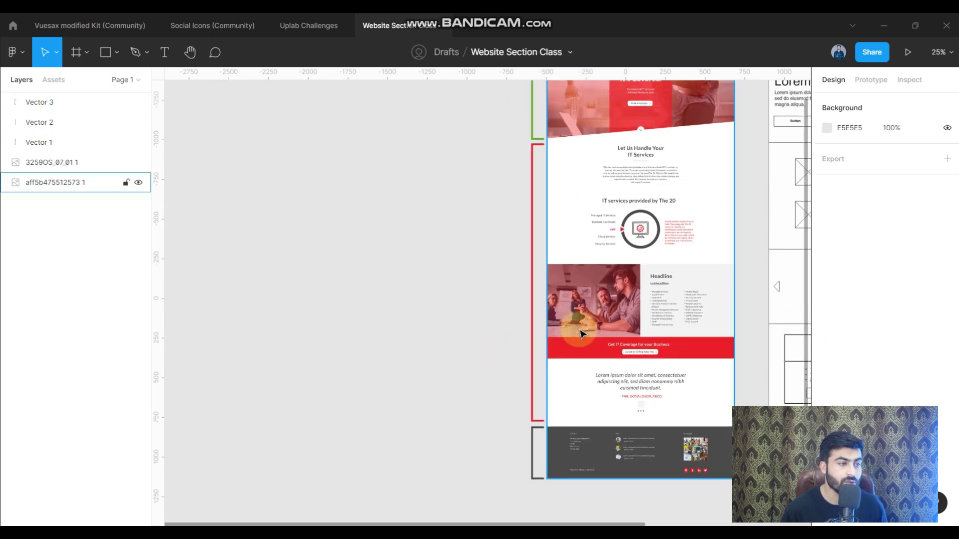
pyautogui.scroll(2, 541, 272)
pyautogui.scroll(2, 539, 134)
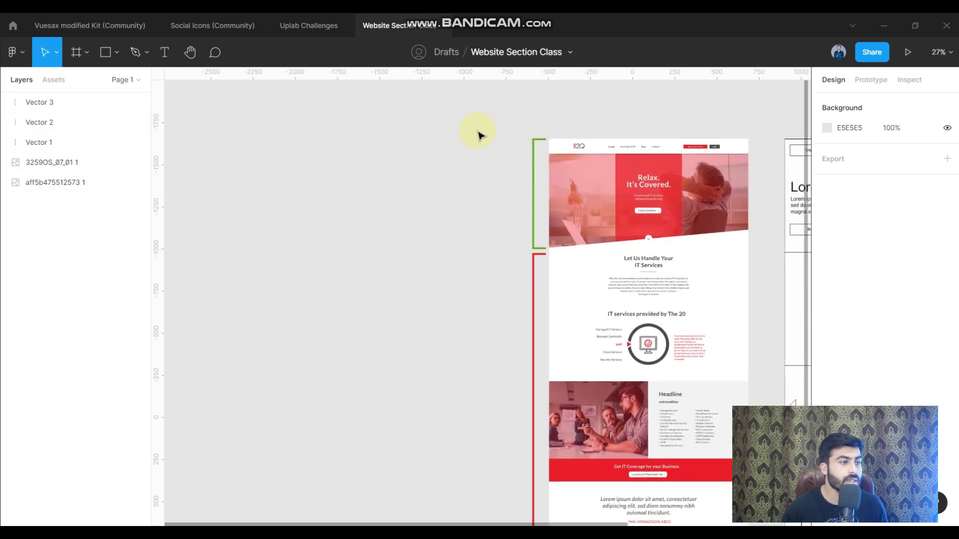
pyautogui.scroll(3, 480, 134)
# Add a 'Header' text label beside the green bracket
pyautogui.click(165, 52)
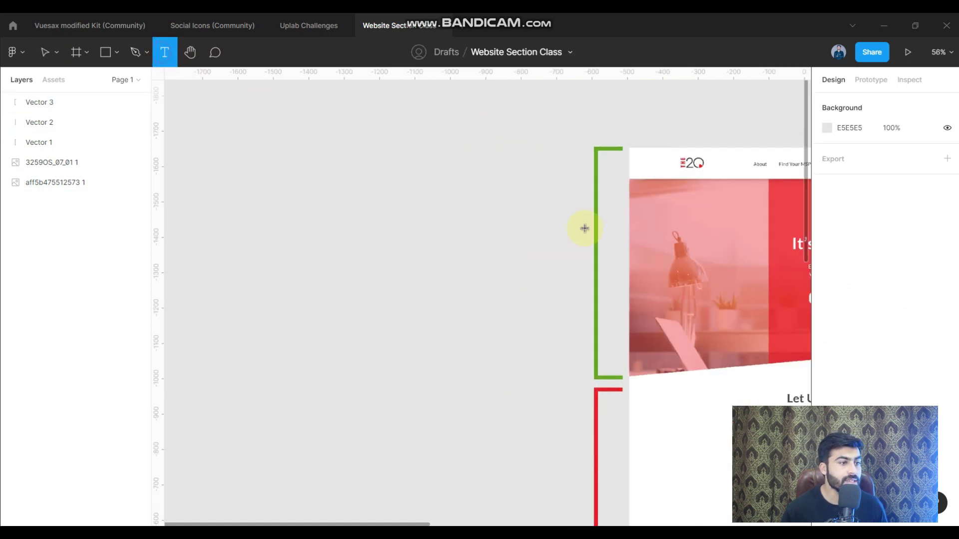
pyautogui.click(486, 216)
pyautogui.write('he')
pyautogui.press('BackSpace')
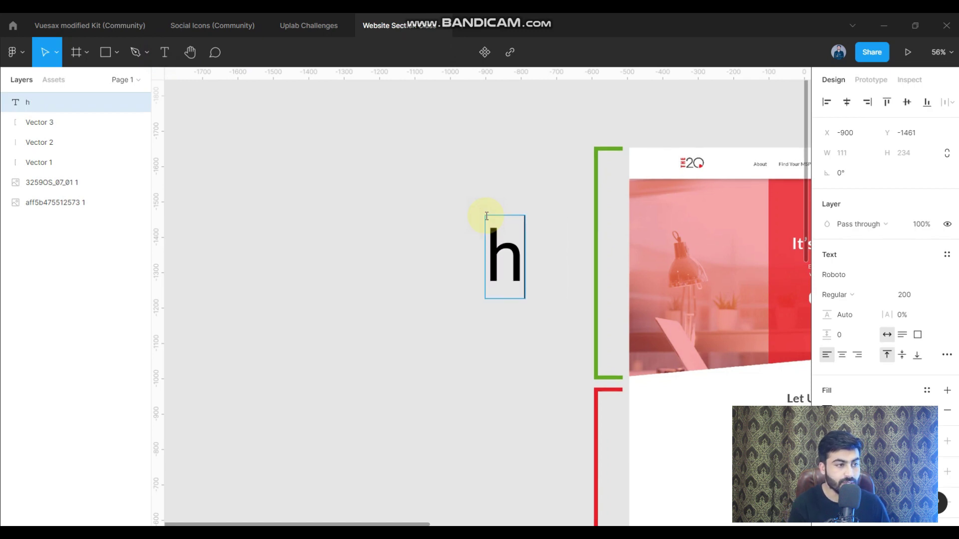
pyautogui.press('BackSpace')
pyautogui.write('Header')
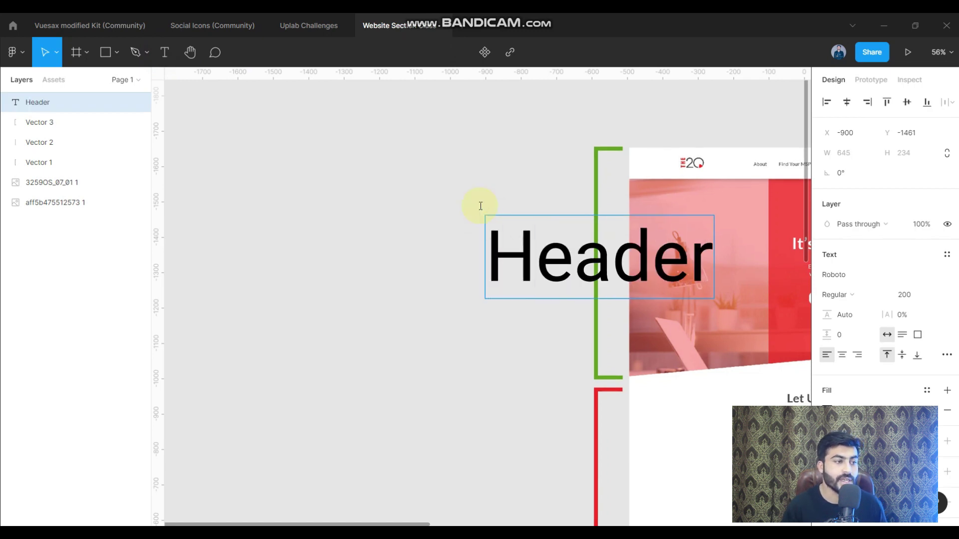
pyautogui.press('Escape')
pyautogui.moveTo(549, 245); pyautogui.dragTo(391, 246)
pyautogui.scroll(-1, 573, 226)
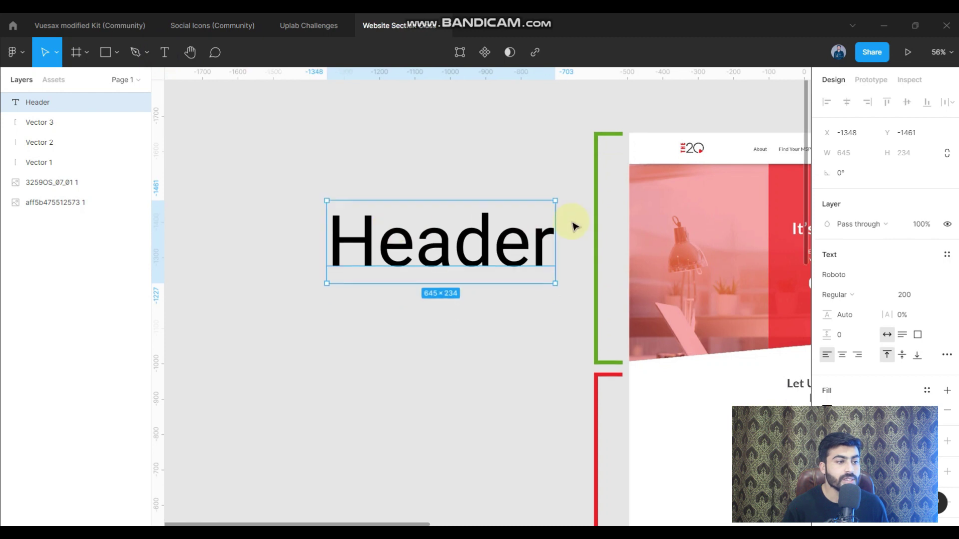
pyautogui.scroll(-3, 573, 225)
# Copy the label beside the red bracket and change it to 'Body'
pyautogui.moveTo(513, 215); pyautogui.dragTo(527, 440)
pyautogui.scroll(-1, 563, 391)
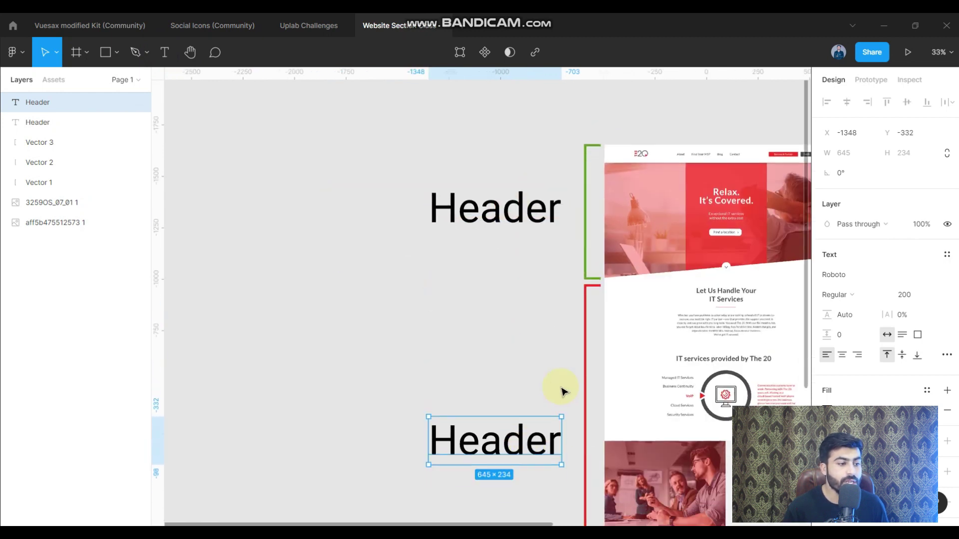
pyautogui.scroll(-3, 562, 391)
pyautogui.scroll(-2, 524, 278)
pyautogui.doubleClick(514, 263)
pyautogui.write('Body')
pyautogui.press('Escape')
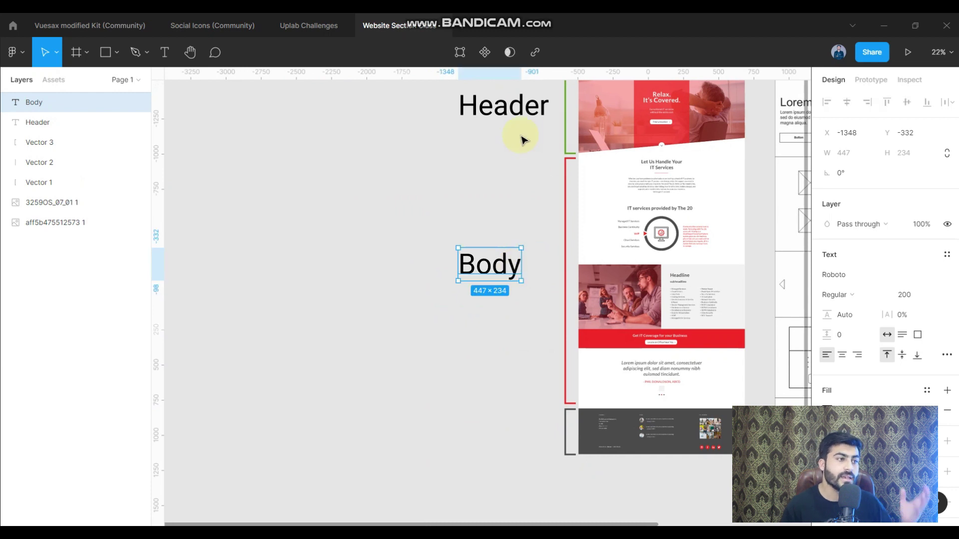
# Copy the Body label beside the footer bracket and change it to 'Footer'
pyautogui.click(515, 117)
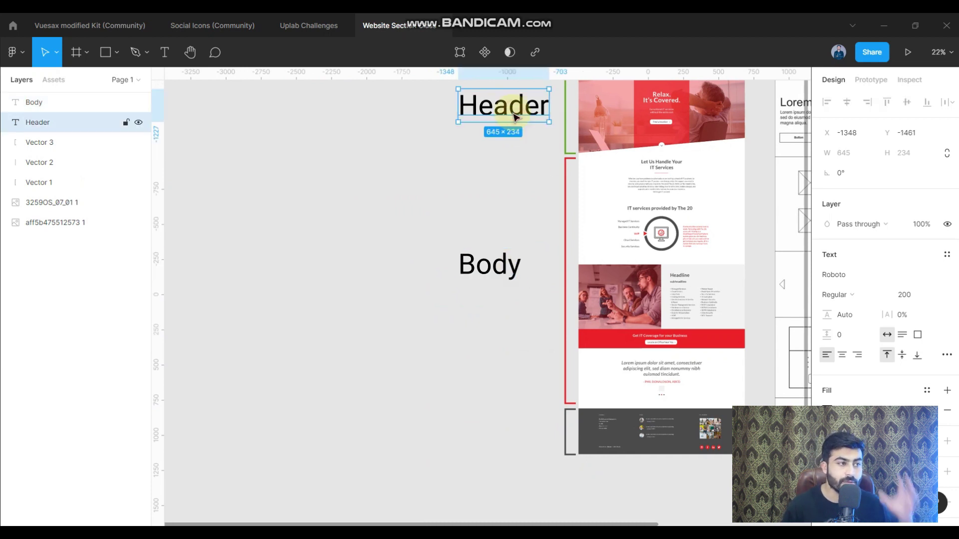
pyautogui.click(467, 252)
pyautogui.click(478, 220)
pyautogui.moveTo(489, 263)
pyautogui.mouseDown()
pyautogui.moveTo(498, 248)
pyautogui.moveTo(500, 345)
pyautogui.mouseUp()
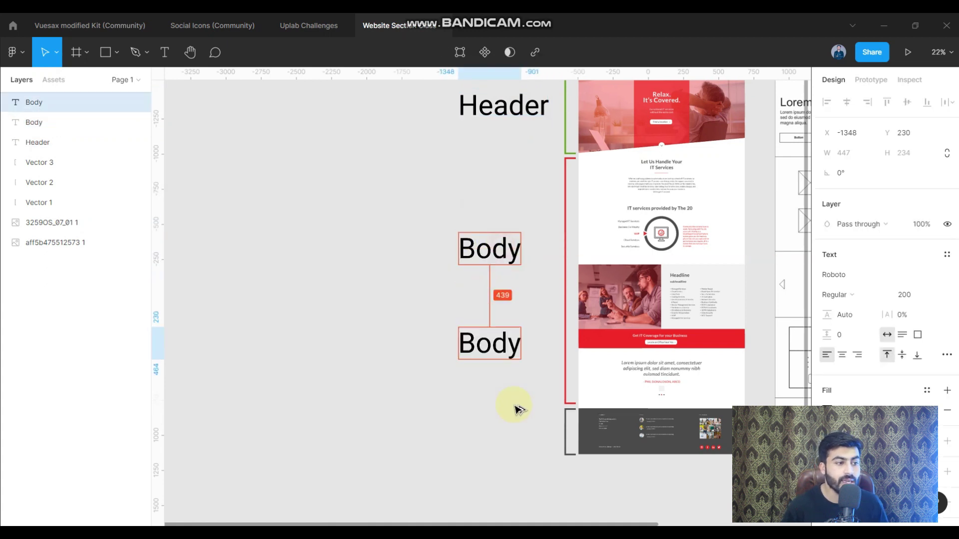
pyautogui.moveTo(516, 409); pyautogui.dragTo(501, 427)
pyautogui.doubleClick(502, 426)
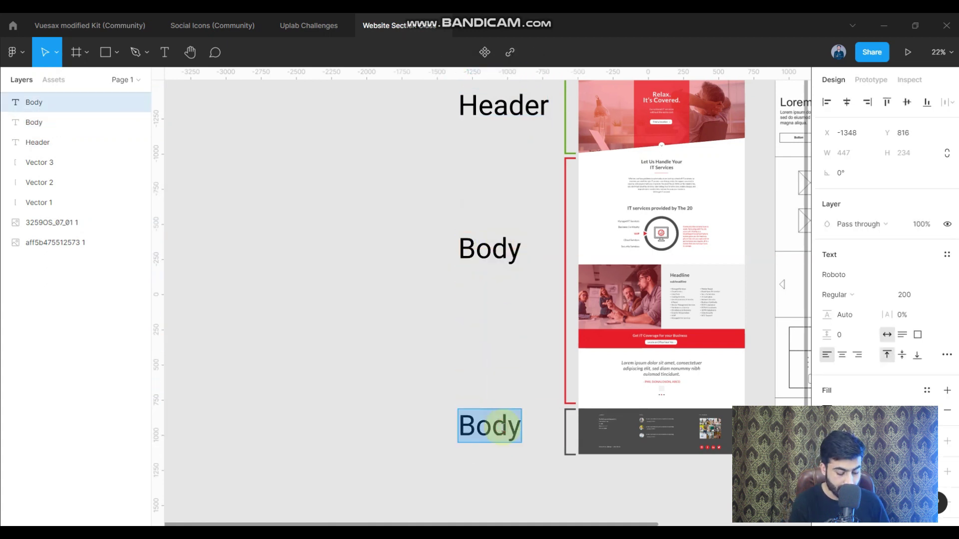
pyautogui.write('fO')
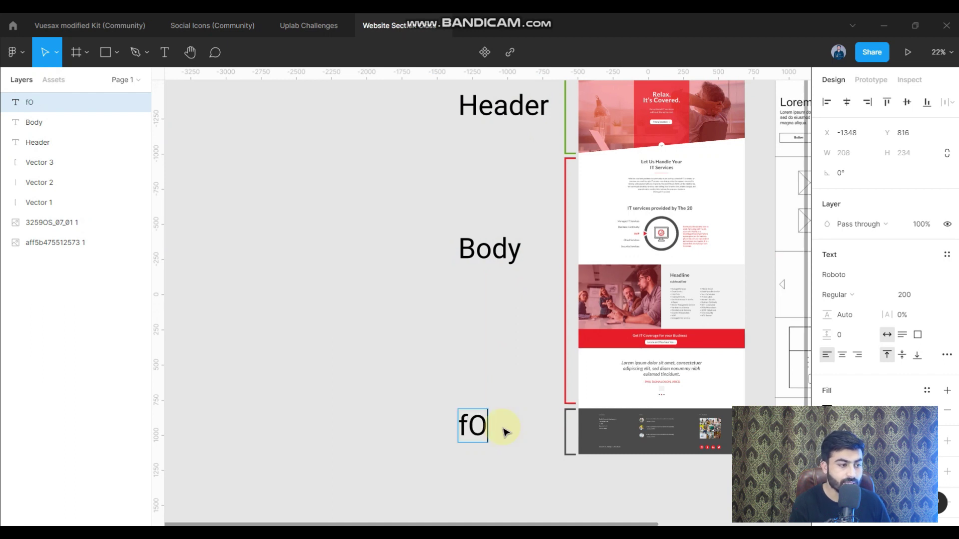
pyautogui.write('oter')
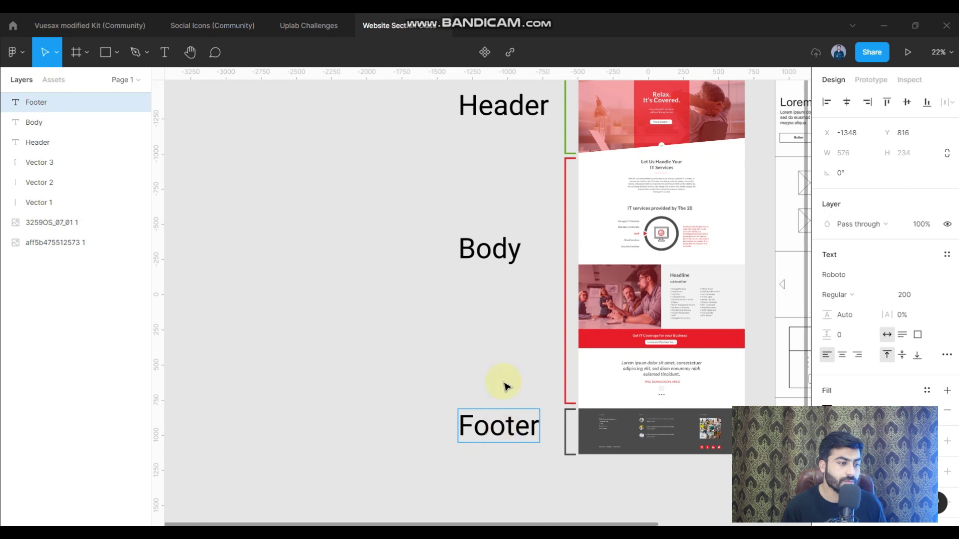
pyautogui.press('Escape')
pyautogui.scroll(-2, 500, 369)
pyautogui.press('Escape')
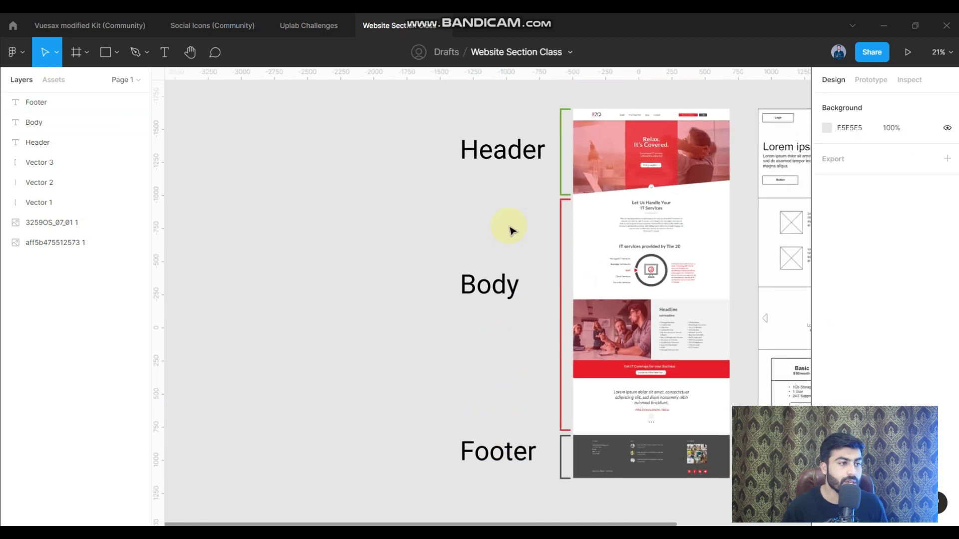
# Reselect the Header label and box-select across the screenshot's navigation bar area
pyautogui.click(513, 149)
pyautogui.scroll(2, 588, 129)
pyautogui.scroll(2, 616, 133)
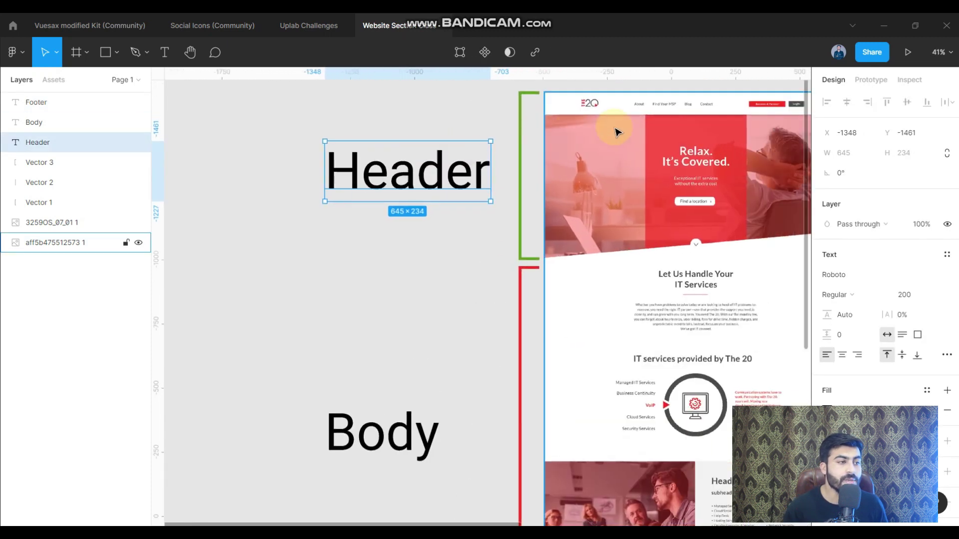
pyautogui.scroll(2, 634, 138)
pyautogui.scroll(2, 633, 137)
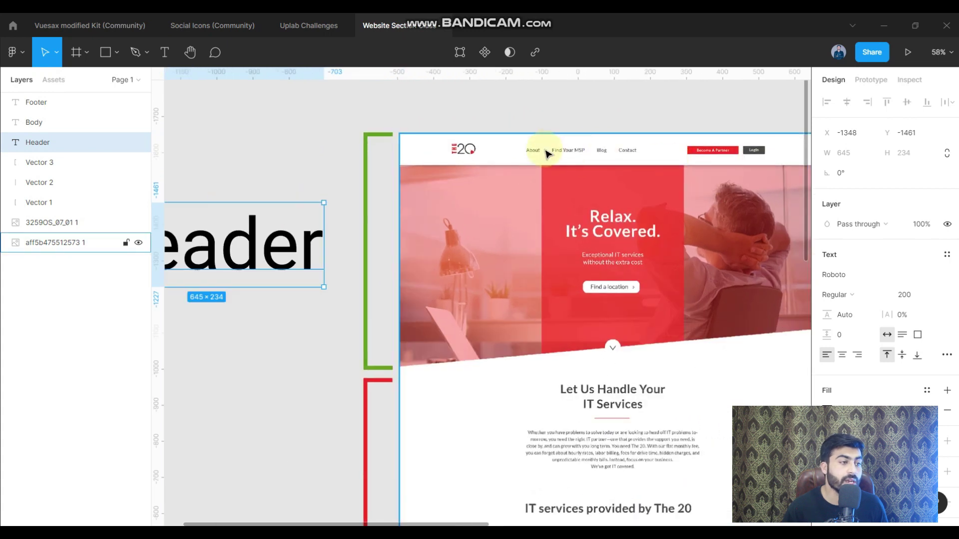
pyautogui.moveTo(458, 101); pyautogui.dragTo(766, 159)
pyautogui.moveTo(771, 117)
pyautogui.mouseDown()
pyautogui.moveTo(491, 161)
pyautogui.moveTo(449, 110)
pyautogui.moveTo(764, 158)
pyautogui.mouseUp()
pyautogui.click(754, 110)
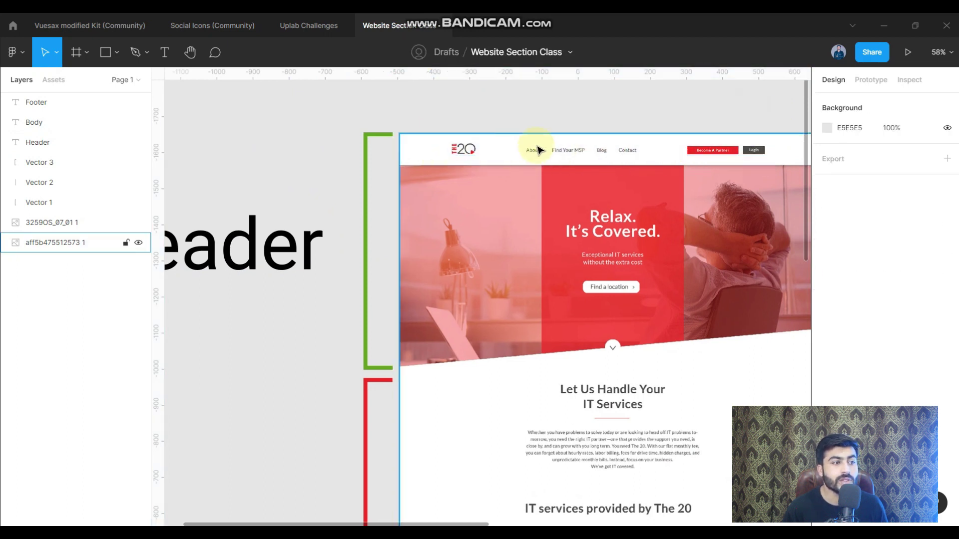
pyautogui.moveTo(544, 102)
pyautogui.mouseDown()
pyautogui.moveTo(671, 306)
pyautogui.moveTo(686, 300)
pyautogui.mouseUp()
pyautogui.click(592, 88)
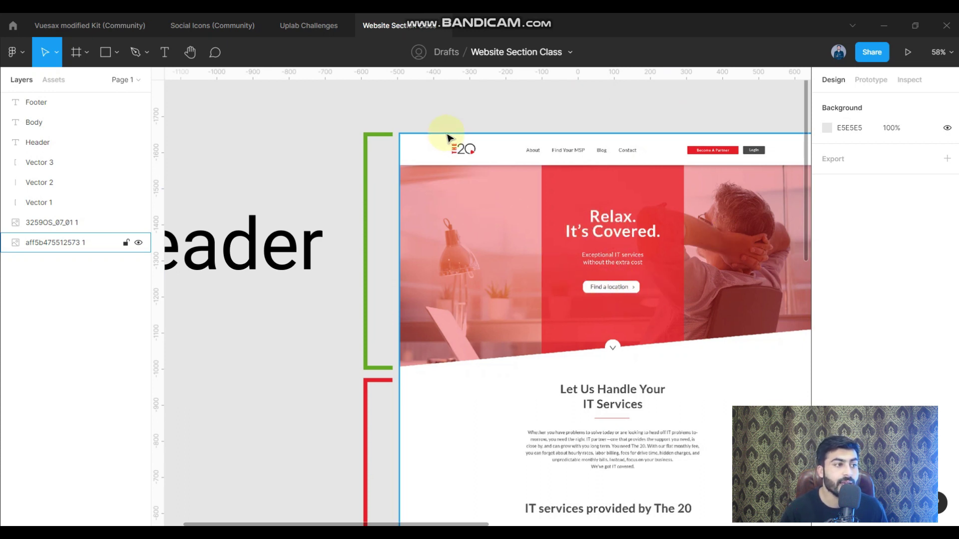
pyautogui.keyDown('ctrl'); pyautogui.scroll(1, 465, 152); pyautogui.keyUp('ctrl')
pyautogui.keyDown('ctrl'); pyautogui.scroll(-1, 530, 150); pyautogui.keyUp('ctrl')
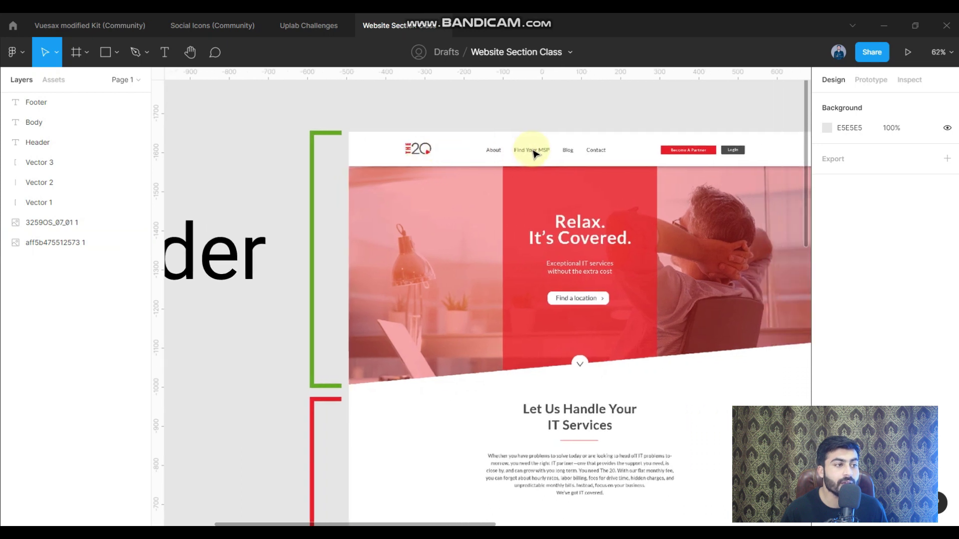
pyautogui.click(544, 210)
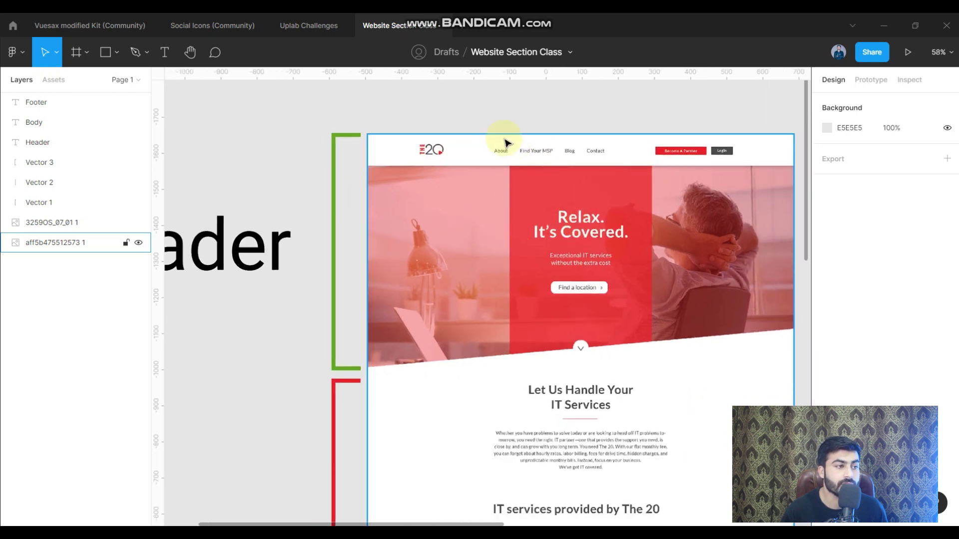
pyautogui.keyDown('ctrl'); pyautogui.scroll(2, 504, 140); pyautogui.keyUp('ctrl')
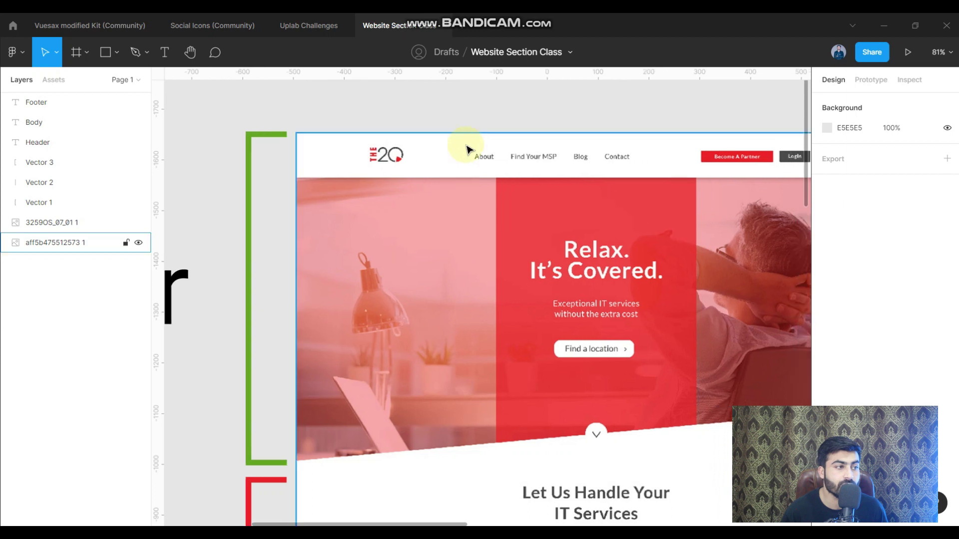
pyautogui.keyDown('ctrl'); pyautogui.scroll(-2, 462, 125); pyautogui.keyUp('ctrl')
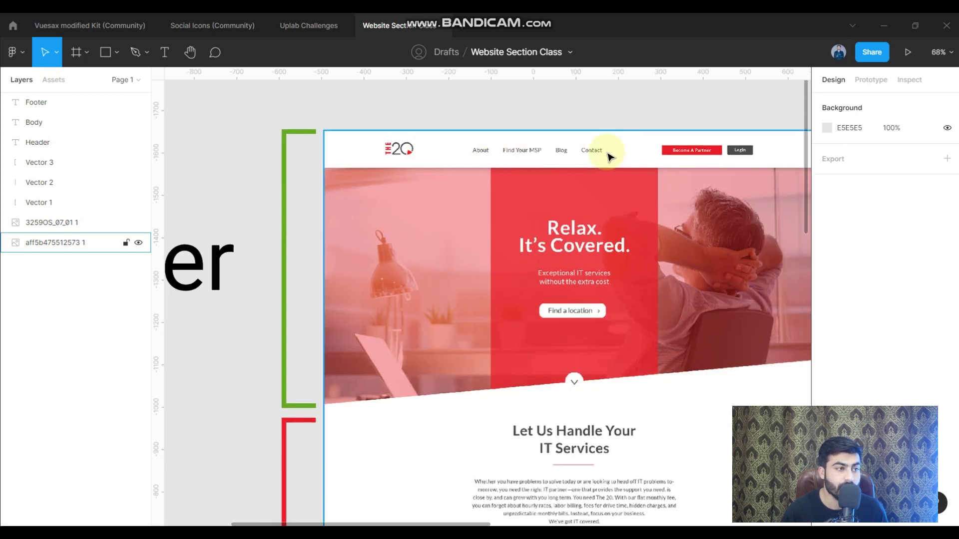
pyautogui.hscroll(2, 621, 158)
pyautogui.click(683, 161)
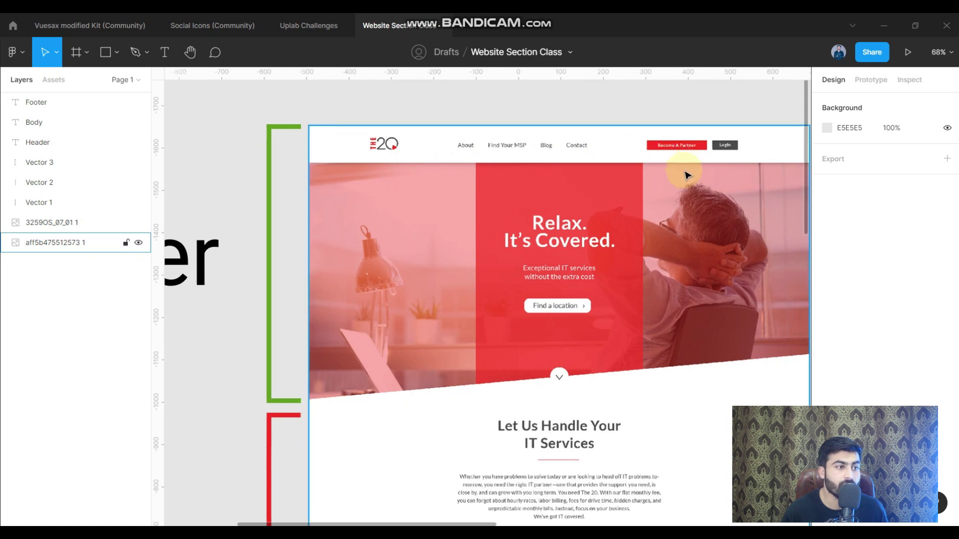
pyautogui.scroll(-1, 684, 167)
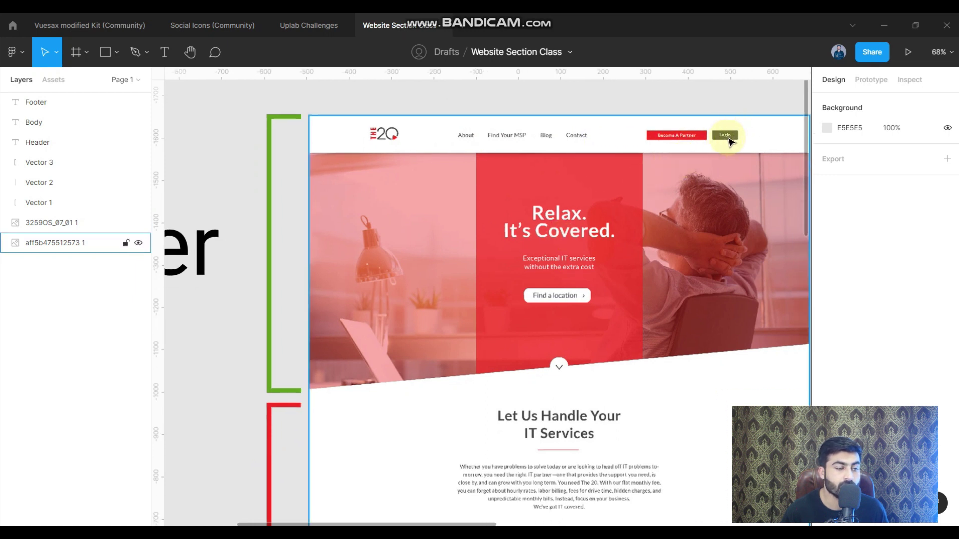
pyautogui.scroll(-1, 606, 199)
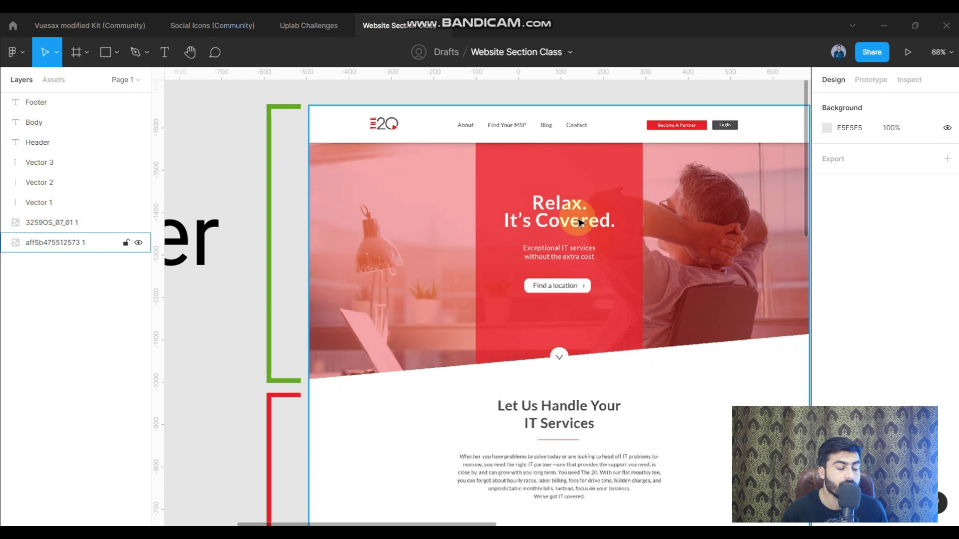
pyautogui.scroll(-1, 669, 216)
pyautogui.scroll(-2, 668, 214)
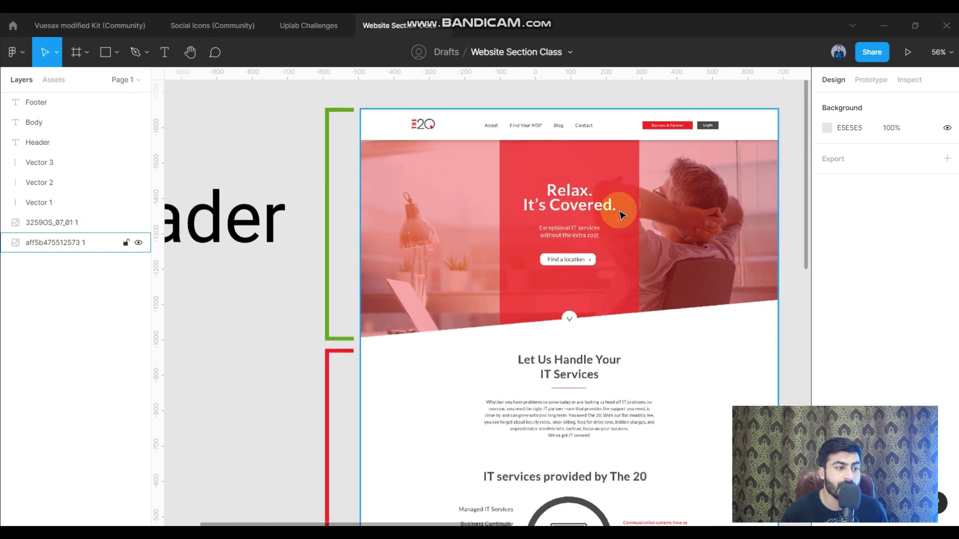
pyautogui.scroll(-2, 634, 213)
pyautogui.scroll(-2, 488, 295)
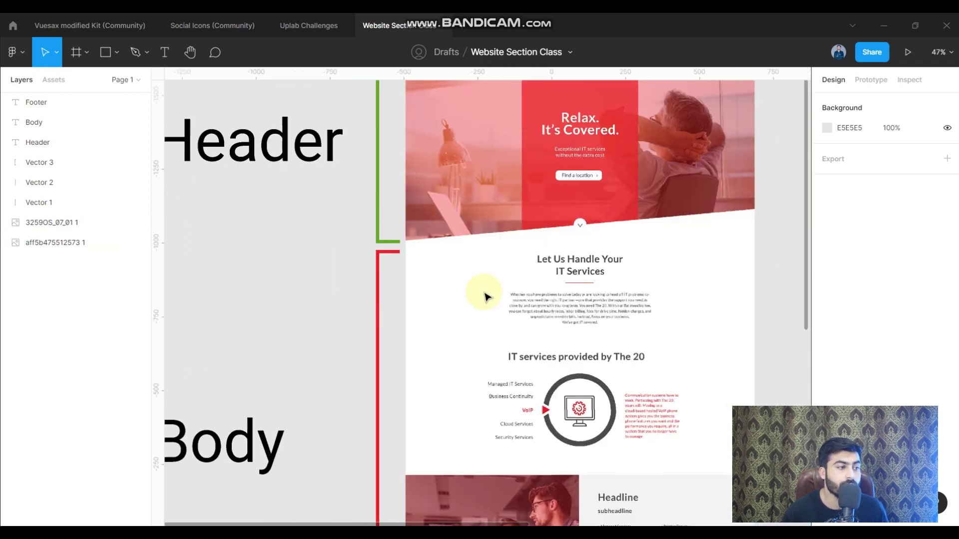
pyautogui.hscroll(-1, 471, 289)
pyautogui.scroll(-3, 410, 300)
pyautogui.click(352, 315)
pyautogui.scroll(-1, 352, 315)
pyautogui.hscroll(-1, 352, 314)
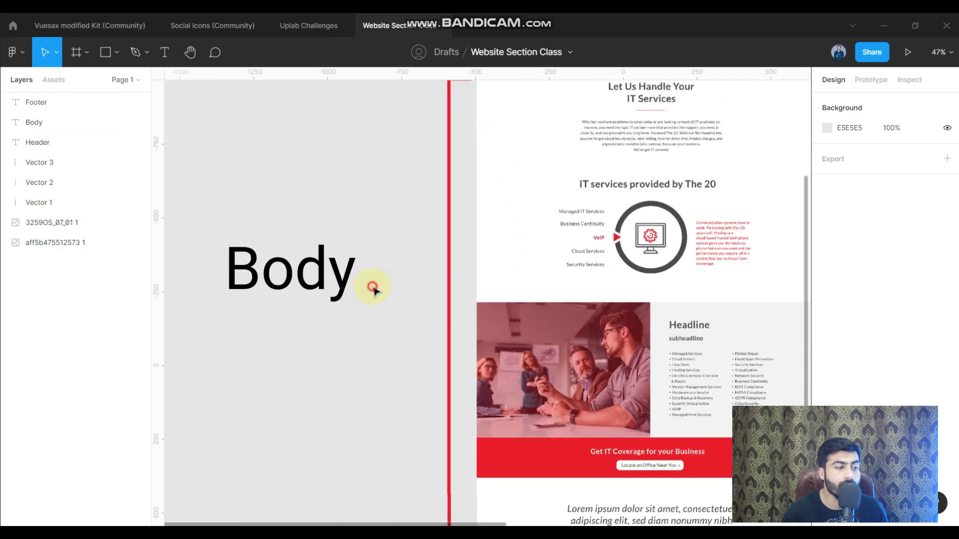
pyautogui.click(354, 292)
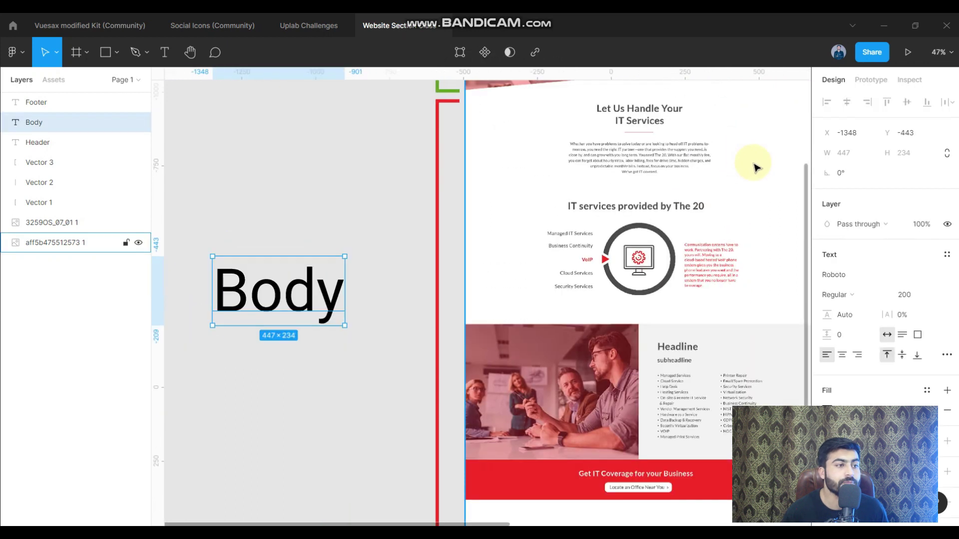
pyautogui.hscroll(1, 754, 165)
pyautogui.hscroll(1, 760, 165)
pyautogui.click(790, 104)
pyautogui.click(606, 110)
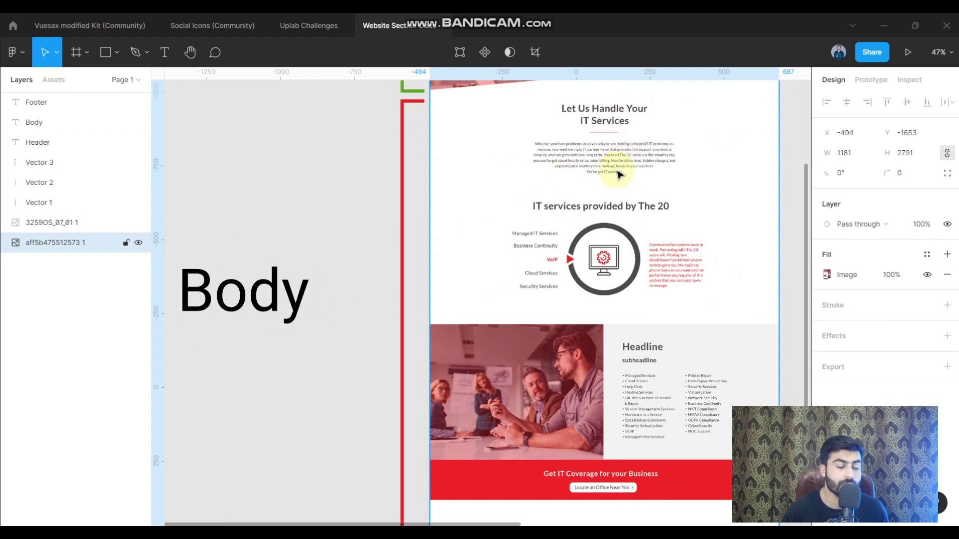
pyautogui.scroll(-2, 623, 204)
pyautogui.scroll(-1, 619, 208)
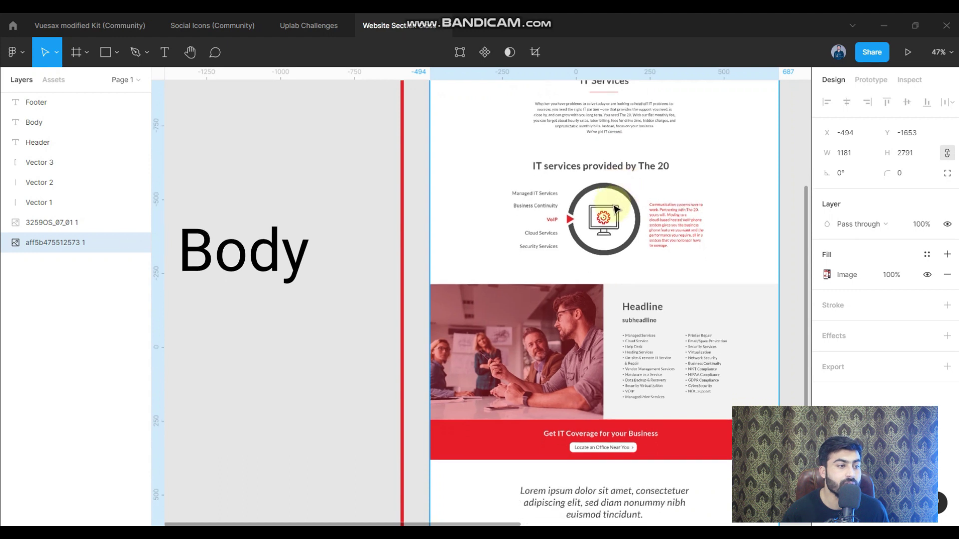
pyautogui.scroll(-1, 614, 212)
pyautogui.scroll(-1, 608, 215)
pyautogui.scroll(1, 607, 212)
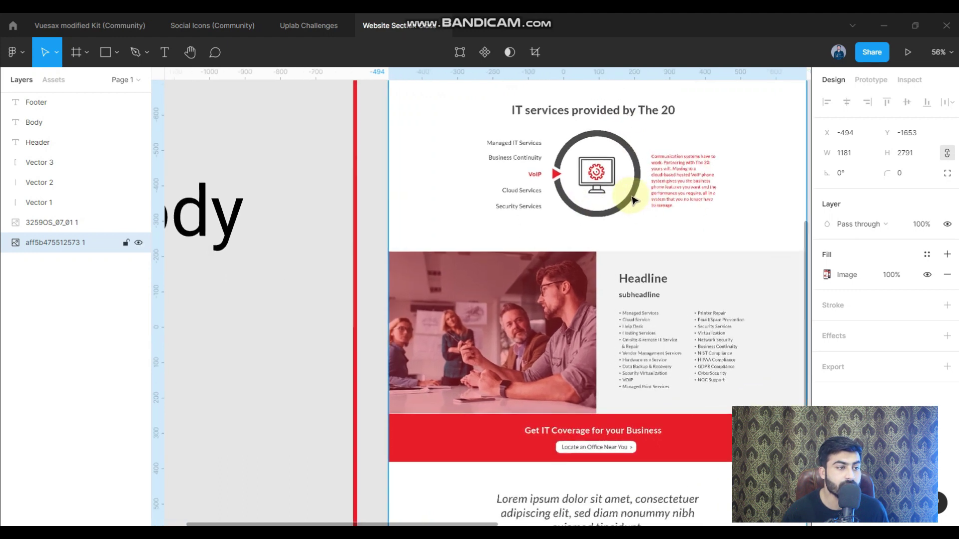
pyautogui.scroll(-1, 623, 203)
pyautogui.scroll(-3, 622, 204)
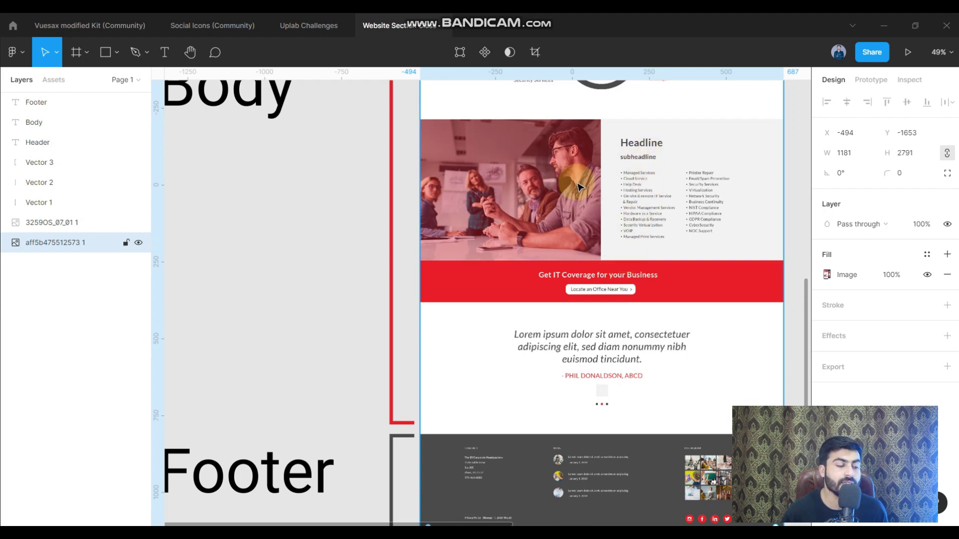
pyautogui.scroll(-1, 579, 215)
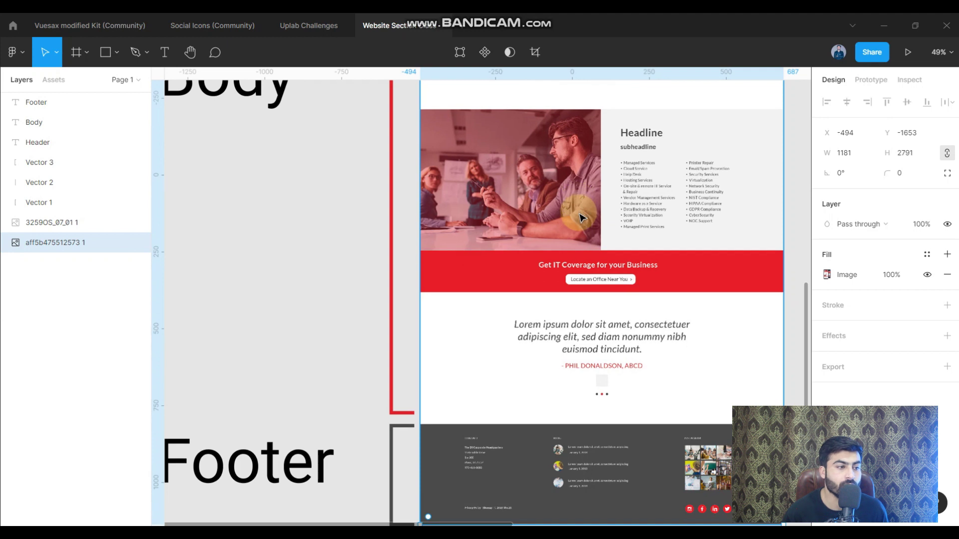
pyautogui.scroll(-3, 579, 217)
pyautogui.scroll(-1, 580, 222)
pyautogui.scroll(-1, 604, 310)
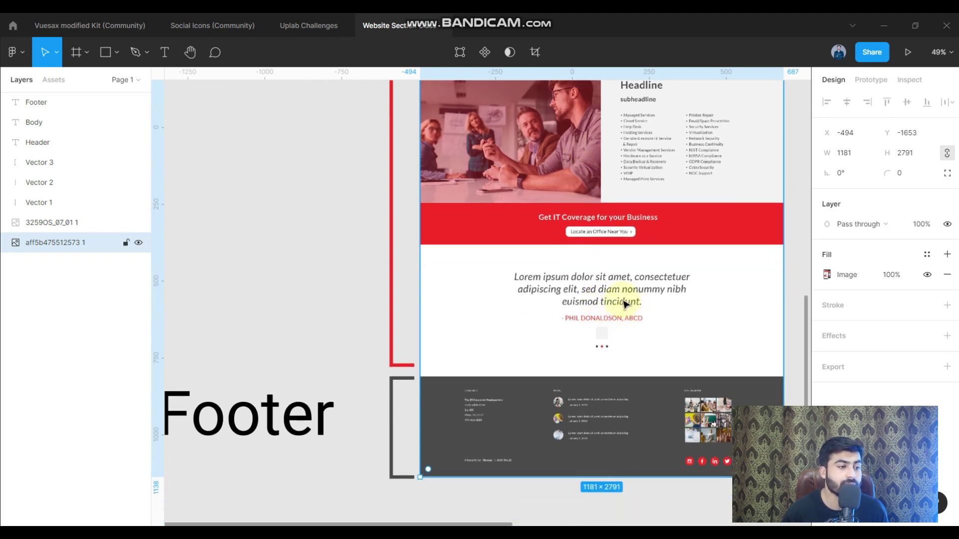
pyautogui.scroll(1, 606, 295)
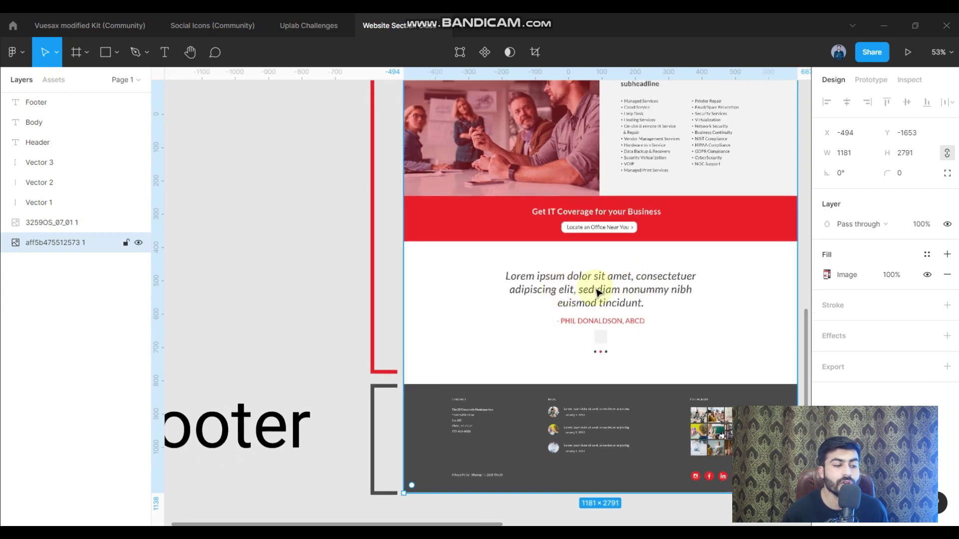
pyautogui.keyDown('ctrl'); pyautogui.scroll(-1, 609, 292); pyautogui.keyUp('ctrl')
pyautogui.scroll(-1, 617, 300)
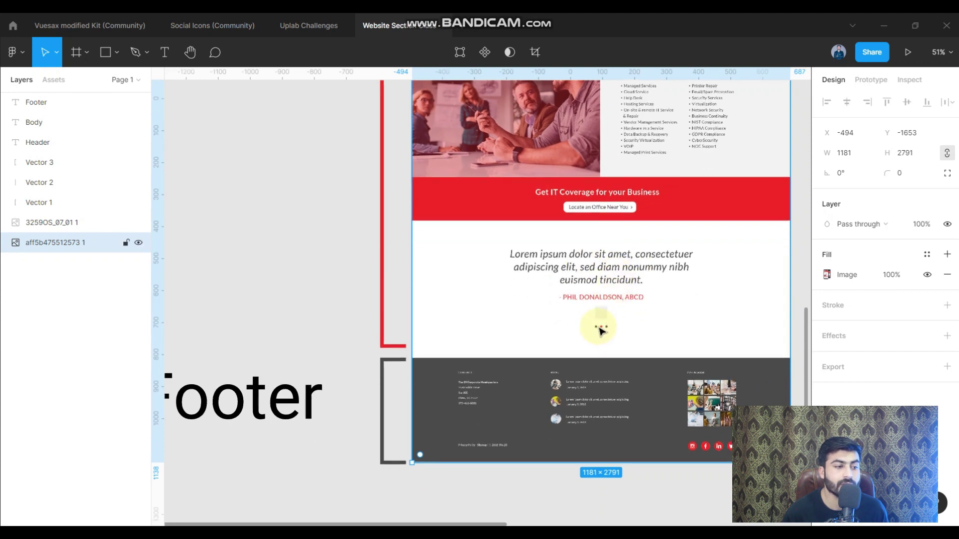
pyautogui.scroll(-3, 605, 300)
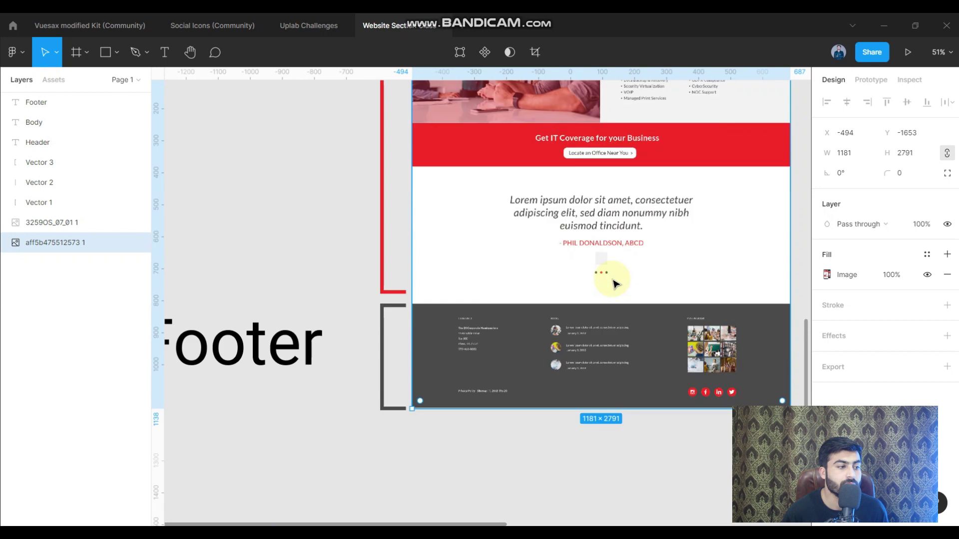
pyautogui.scroll(-1, 602, 295)
pyautogui.scroll(-2, 599, 292)
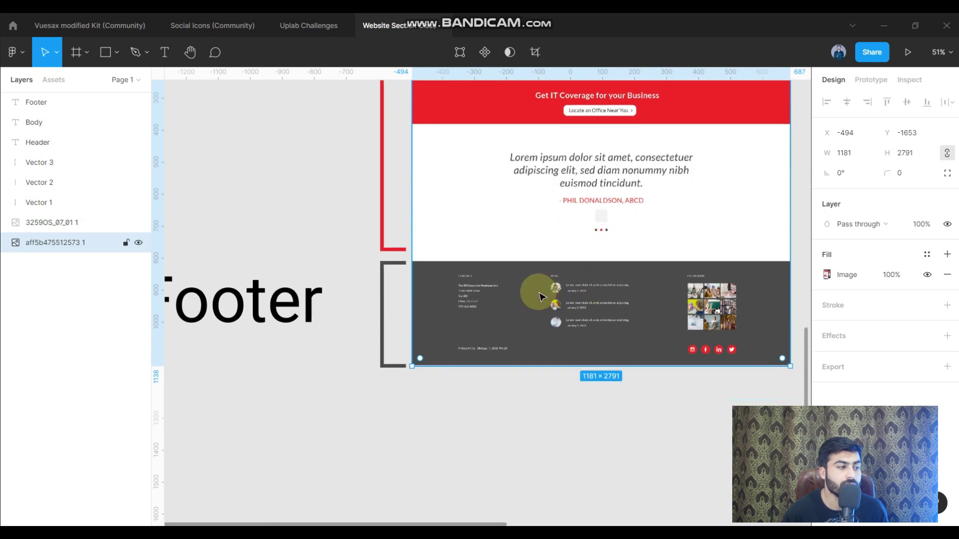
pyautogui.hscroll(-1, 537, 289)
pyautogui.scroll(-3, 540, 289)
pyautogui.keyDown('ctrl'); pyautogui.scroll(-2, 549, 283); pyautogui.keyUp('ctrl')
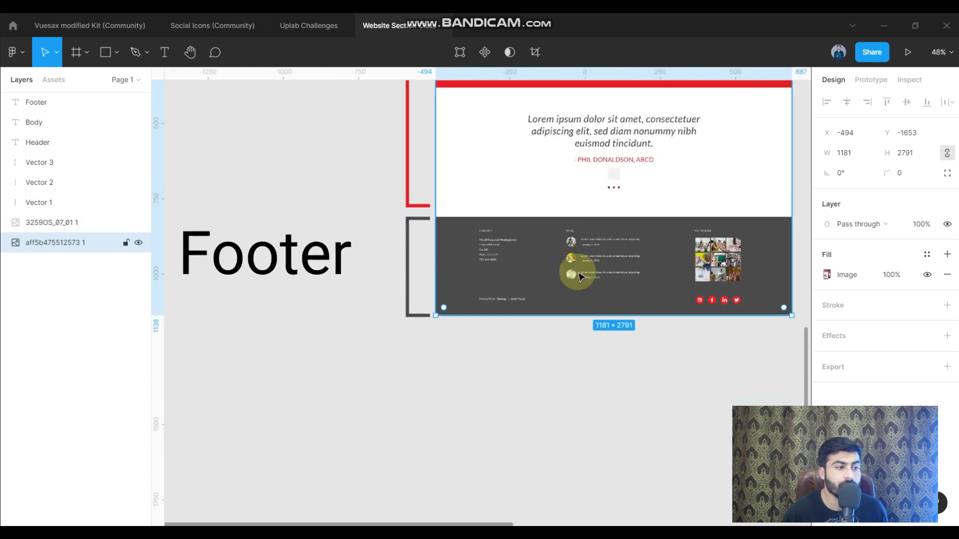
pyautogui.moveTo(729, 357)
pyautogui.mouseDown()
pyautogui.moveTo(715, 353)
pyautogui.moveTo(697, 300)
pyautogui.moveTo(736, 296)
pyautogui.mouseUp()
pyautogui.click(724, 337)
pyautogui.click(701, 326)
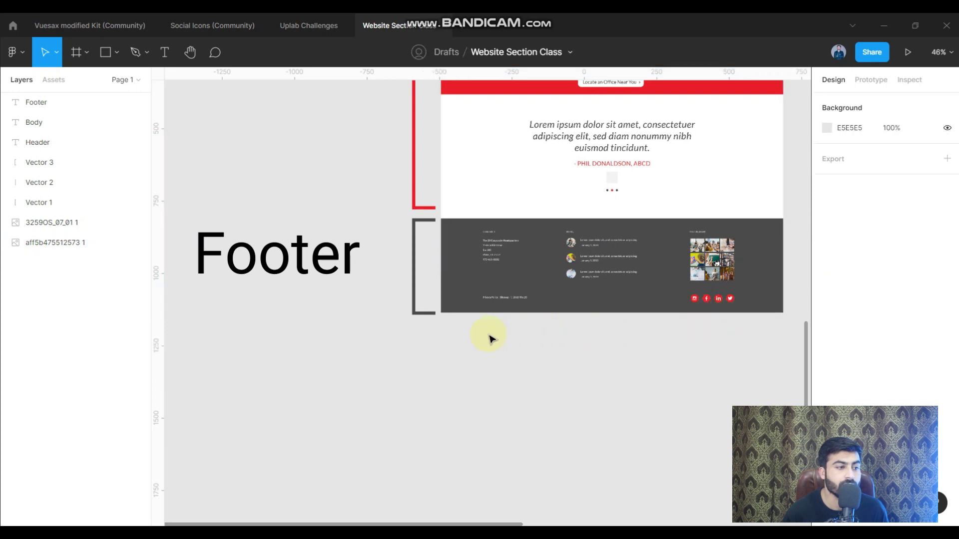
pyautogui.moveTo(489, 339); pyautogui.dragTo(507, 293)
pyautogui.click(524, 336)
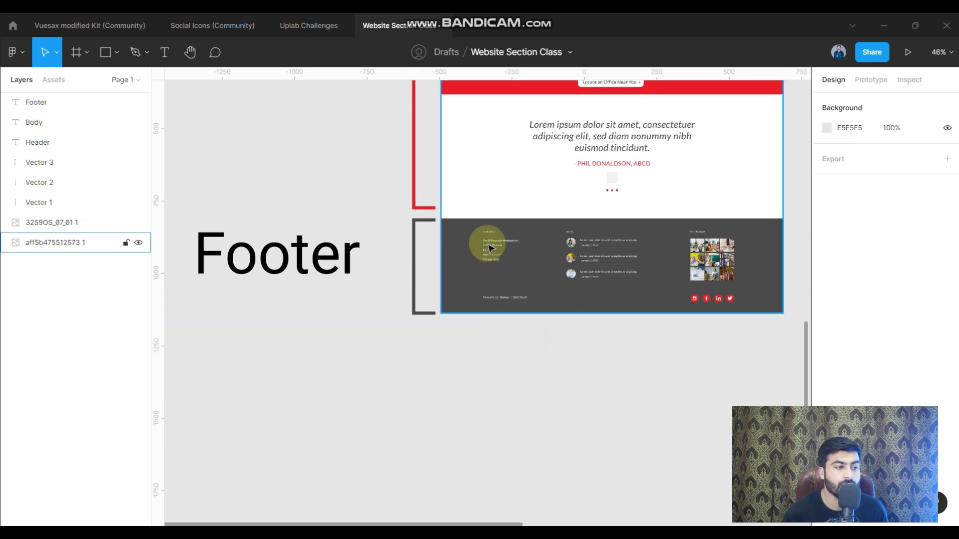
pyautogui.scroll(5, 489, 250)
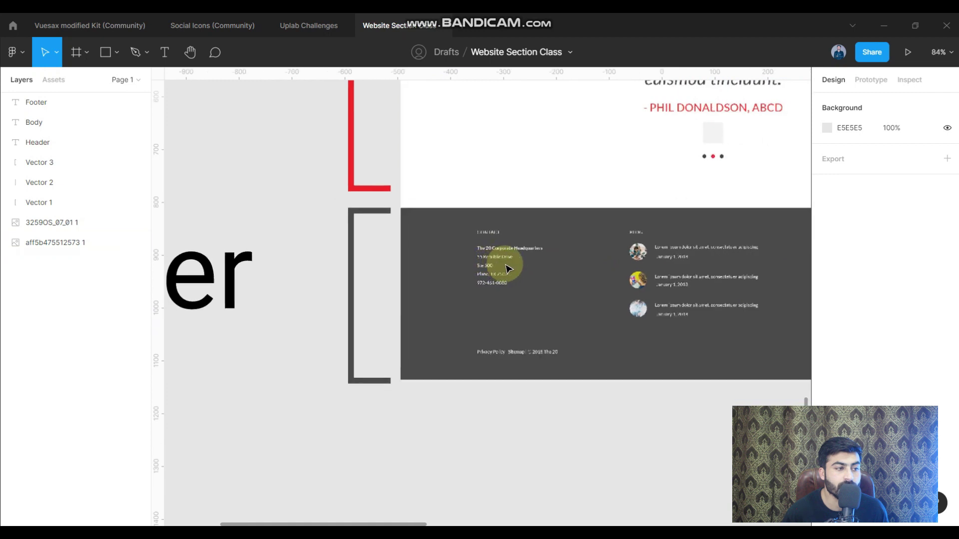
pyautogui.hscroll(1, 506, 269)
pyautogui.hscroll(1, 606, 267)
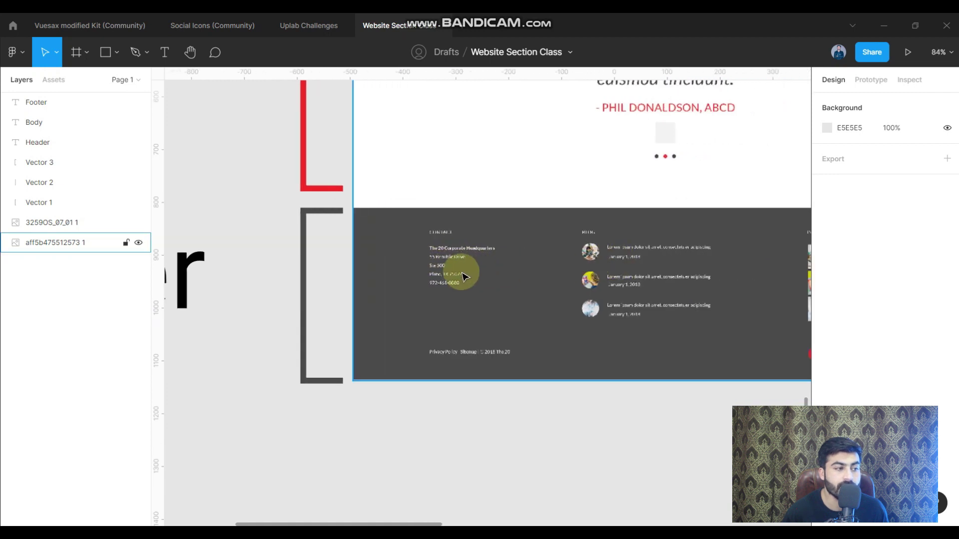
pyautogui.hscroll(1, 563, 278)
pyautogui.hscroll(2, 567, 257)
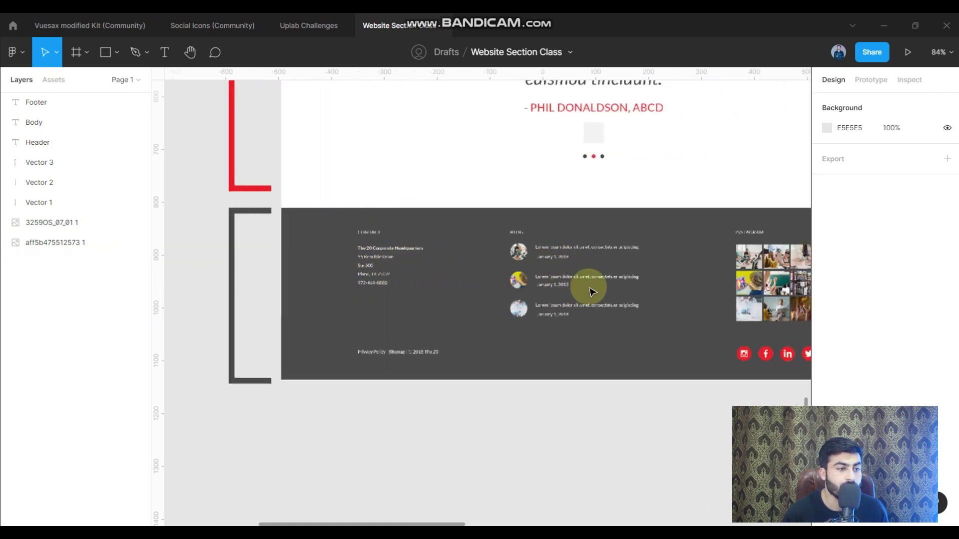
pyautogui.hscroll(1, 590, 291)
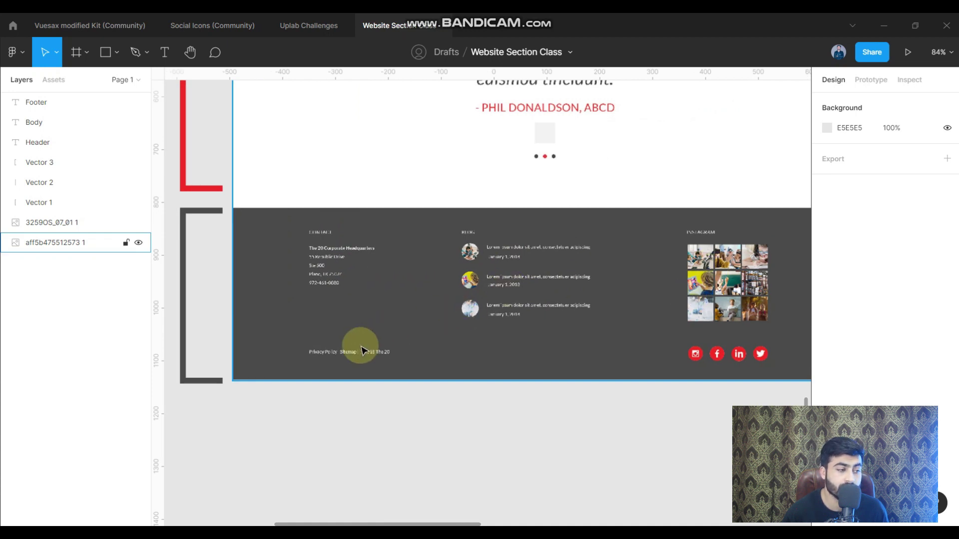
pyautogui.click(336, 358)
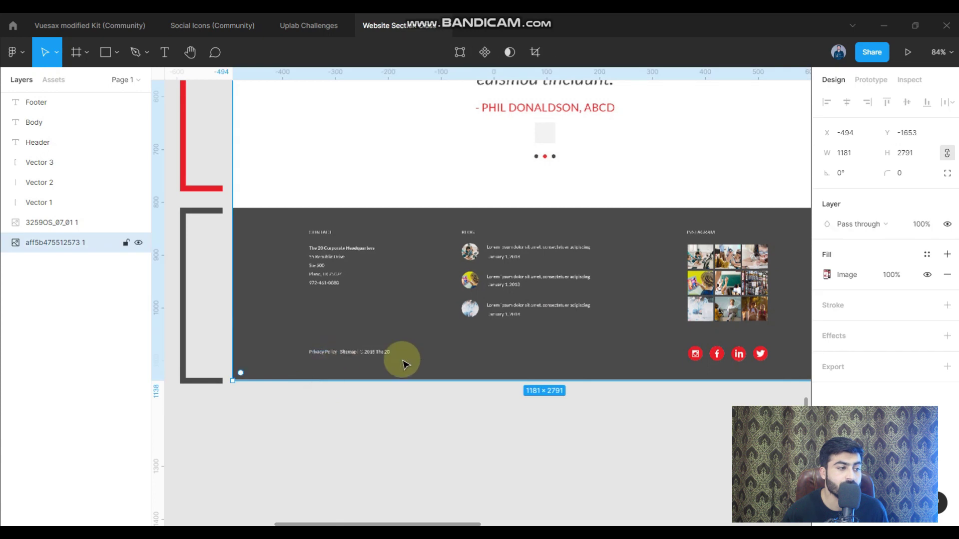
pyautogui.click(454, 409)
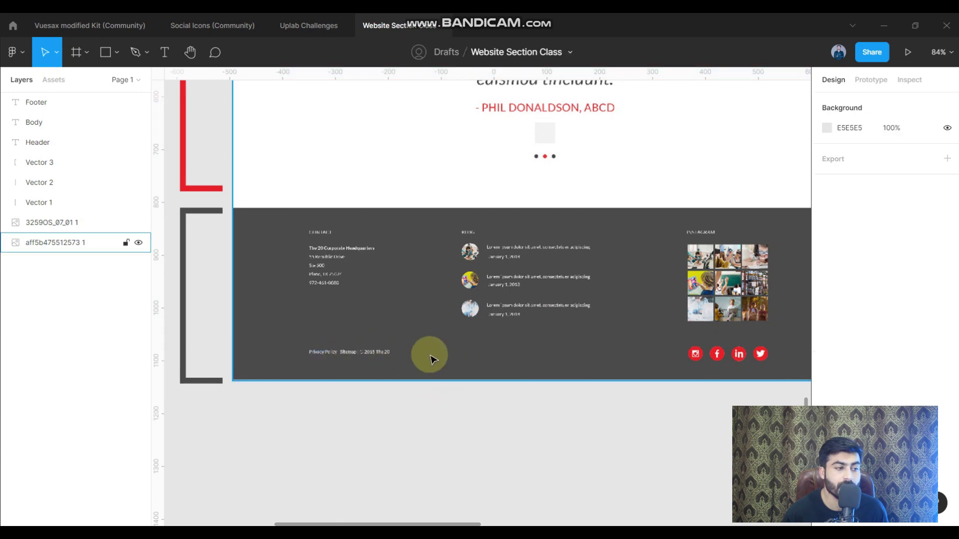
pyautogui.scroll(-5, 550, 370)
pyautogui.scroll(-3, 574, 385)
pyautogui.scroll(2, 516, 362)
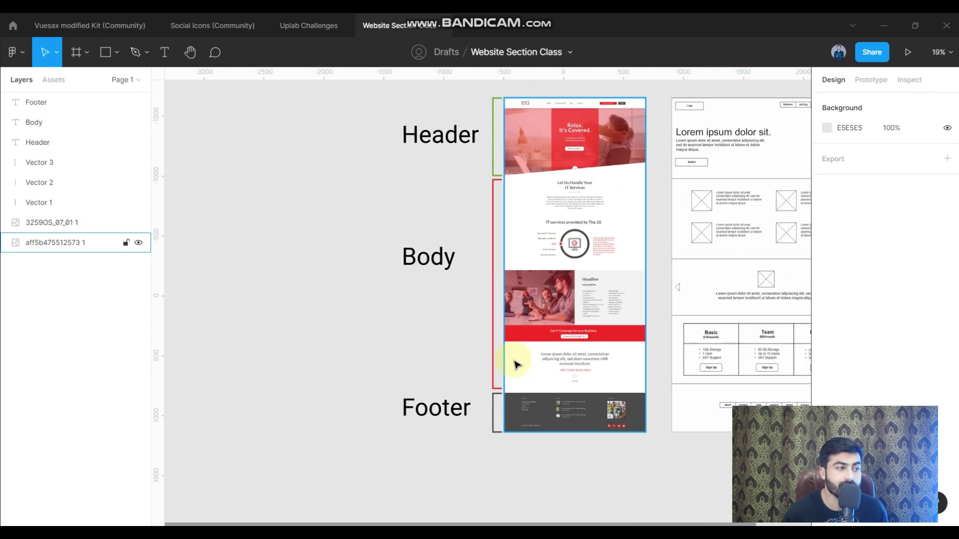
pyautogui.scroll(1, 517, 358)
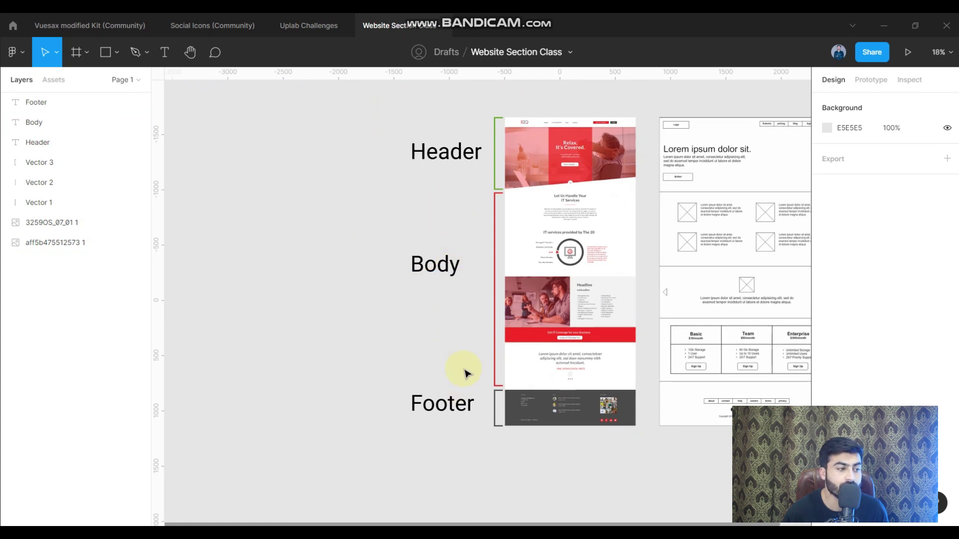
pyautogui.hscroll(2, 380, 126)
pyautogui.moveTo(363, 117); pyautogui.dragTo(407, 418)
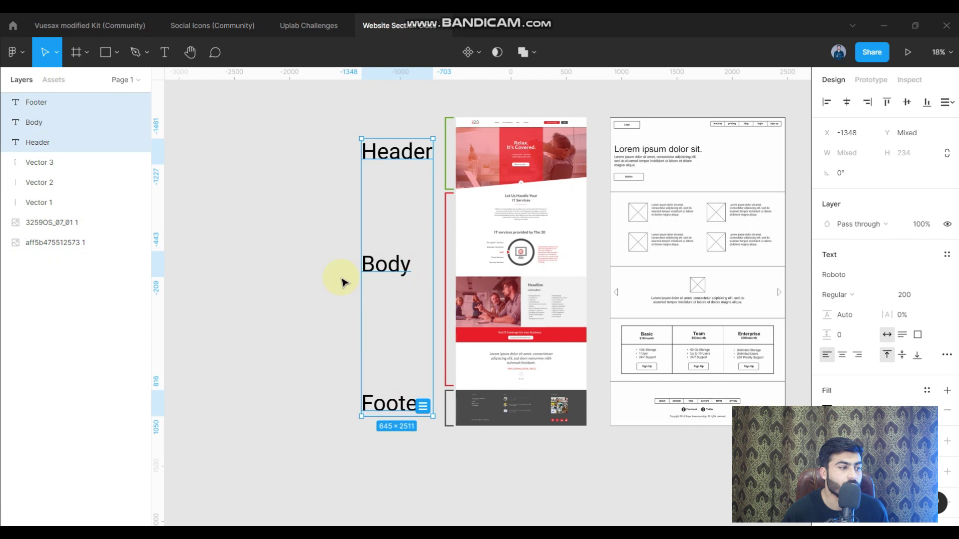
pyautogui.moveTo(332, 122); pyautogui.dragTo(396, 425)
pyautogui.click(396, 453)
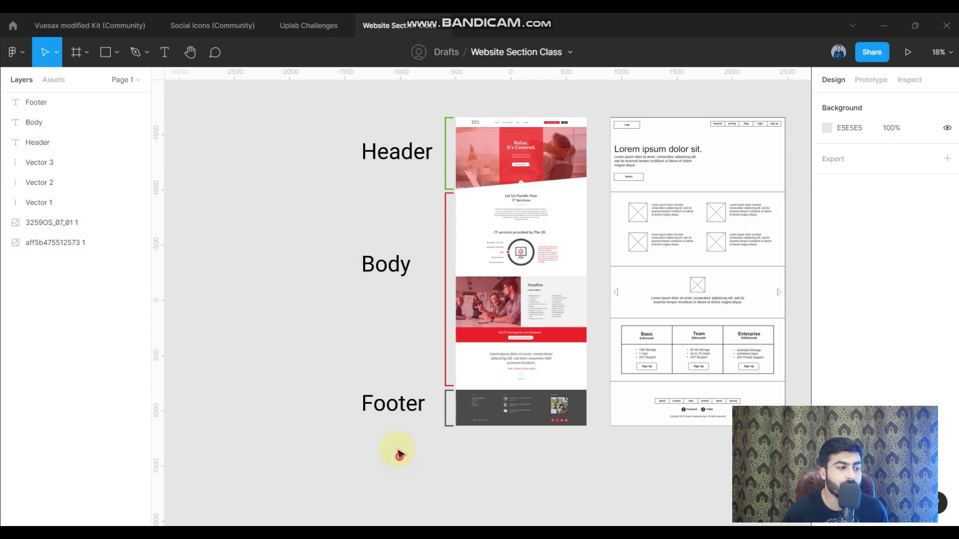
pyautogui.scroll(1, 380, 150)
pyautogui.scroll(1, 370, 135)
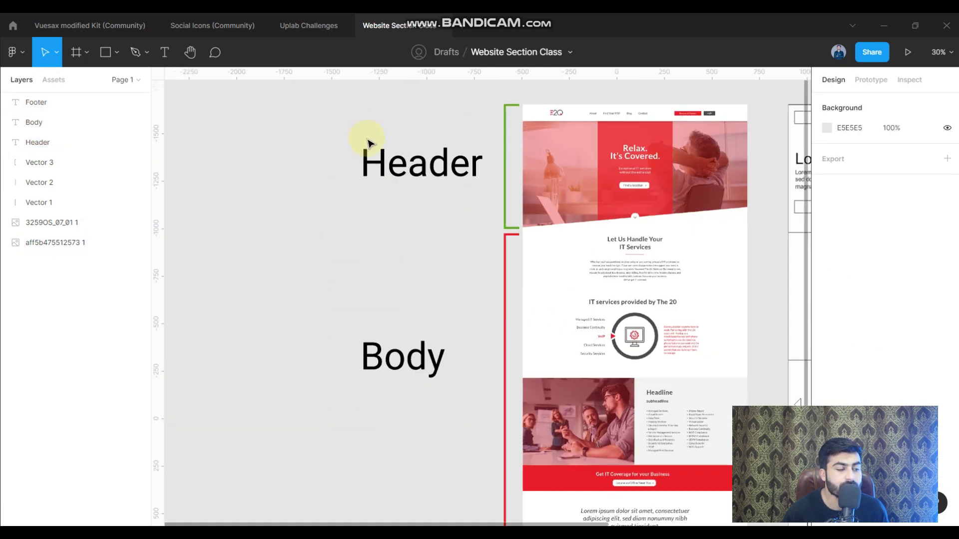
pyautogui.scroll(1, 372, 143)
pyautogui.scroll(-1, 467, 161)
pyautogui.hscroll(1, 454, 165)
pyautogui.click(462, 166)
pyautogui.hscroll(1, 462, 167)
pyautogui.click(701, 141)
pyautogui.hscroll(1, 714, 132)
pyautogui.click(428, 156)
pyautogui.hscroll(-2, 360, 165)
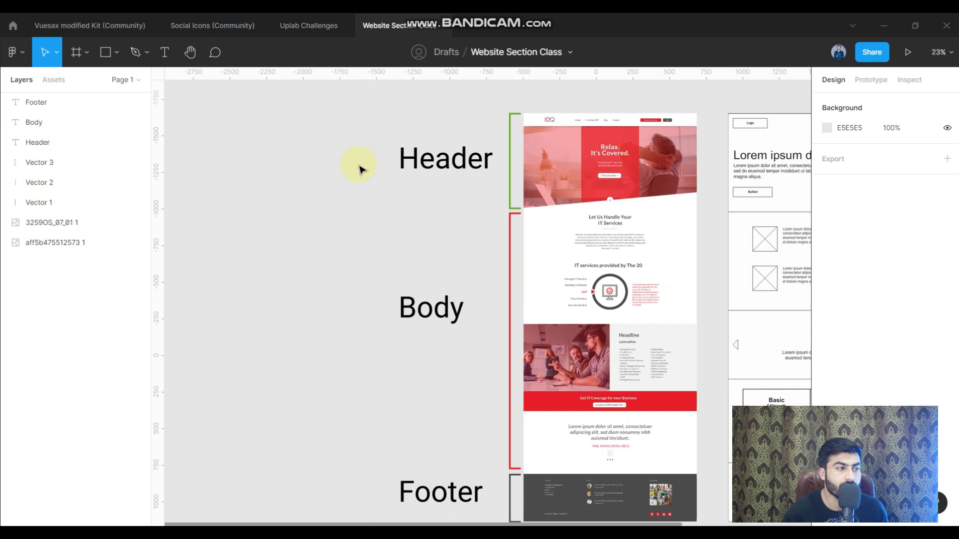
pyautogui.scroll(2, 455, 154)
pyautogui.click(455, 154)
pyautogui.scroll(-3, 454, 153)
pyautogui.scroll(-2, 556, 156)
pyautogui.click(556, 156)
pyautogui.click(464, 161)
pyautogui.click(499, 158)
pyautogui.scroll(2, 545, 128)
pyautogui.scroll(2, 535, 120)
pyautogui.scroll(2, 571, 133)
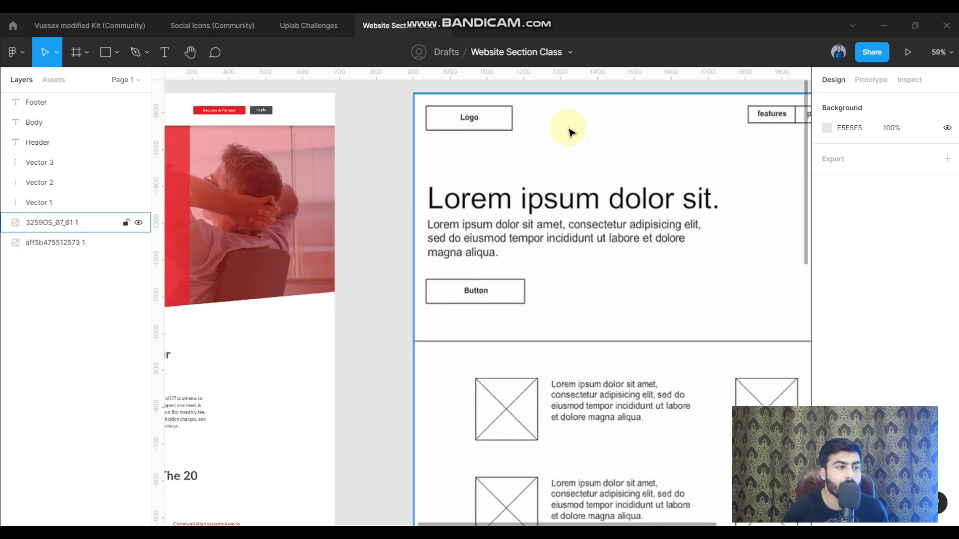
pyautogui.scroll(1, 665, 134)
pyautogui.scroll(-1, 665, 134)
pyautogui.scroll(-2, 664, 132)
pyautogui.hscroll(-5, 444, 224)
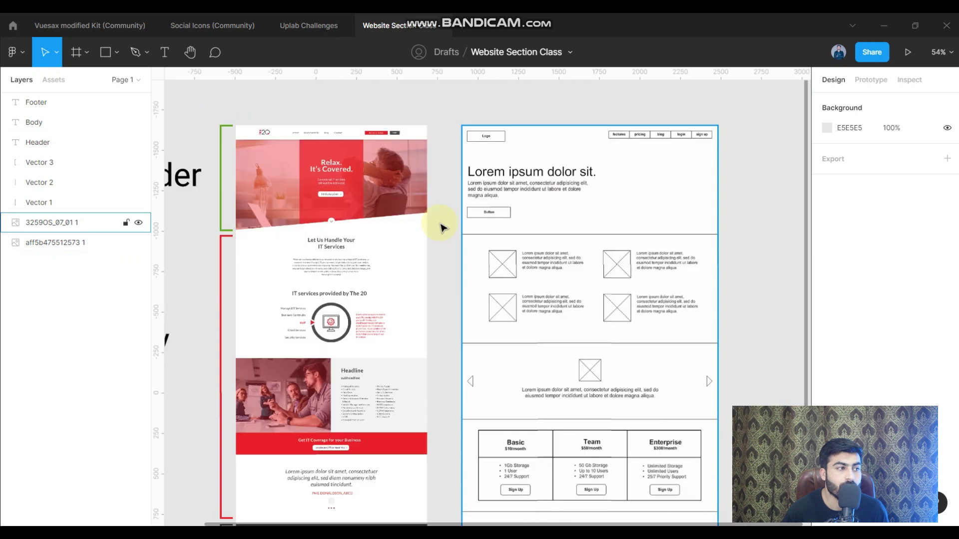
pyautogui.click(415, 227)
pyautogui.scroll(1, 438, 175)
pyautogui.scroll(3, 475, 175)
# Duplicate the Header label just below it and set the copy's font size to 50
pyautogui.click(493, 178)
pyautogui.moveTo(492, 178); pyautogui.dragTo(494, 261)
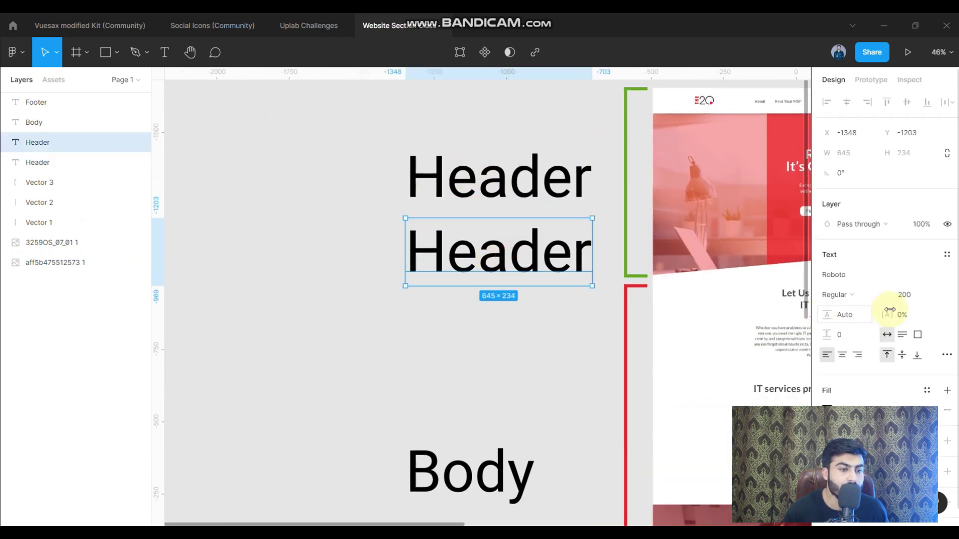
pyautogui.write('00')
pyautogui.press('Return')
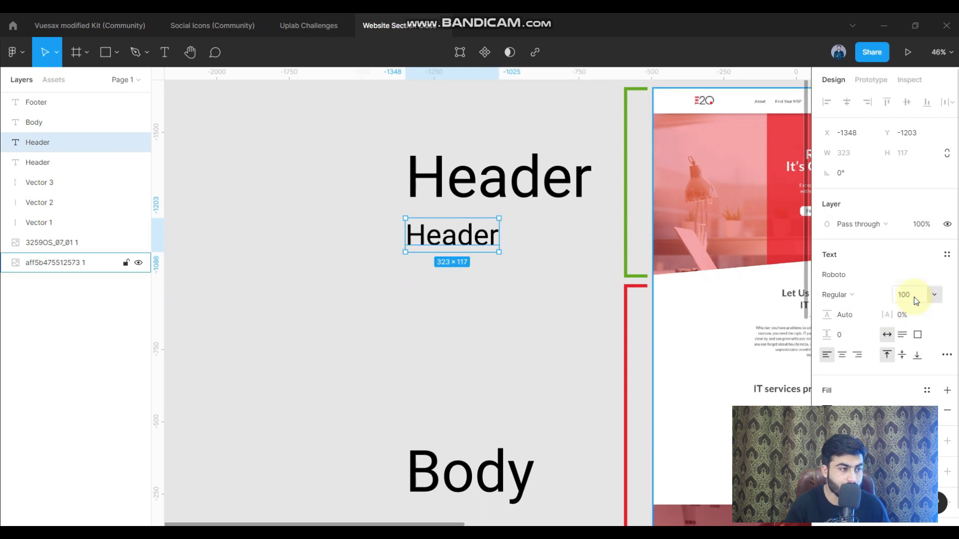
pyautogui.click(907, 293)
pyautogui.write('50')
pyautogui.press('Return')
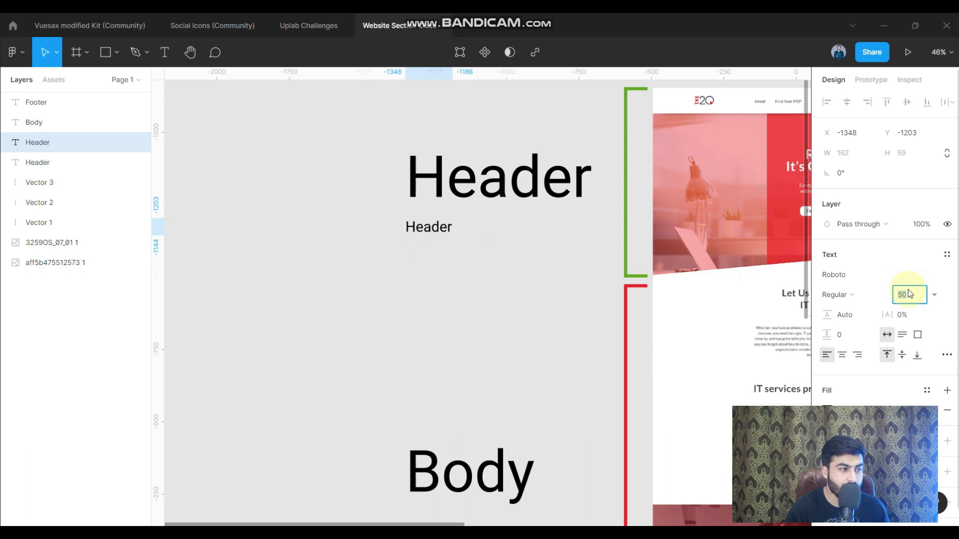
# Retype the copy as 'Menu + Hero Section' and nudge it under the Header label
pyautogui.doubleClick(429, 228)
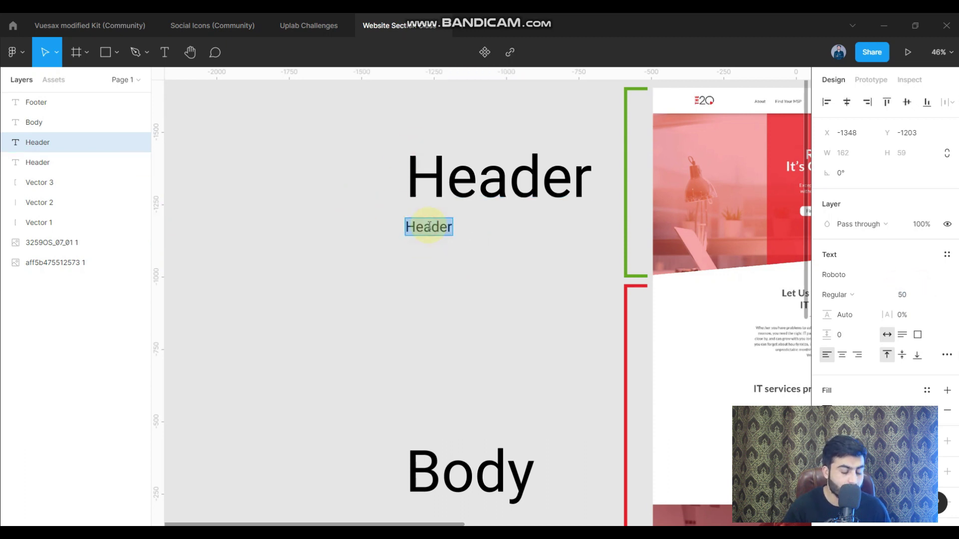
pyautogui.write('Menu + Hero Section')
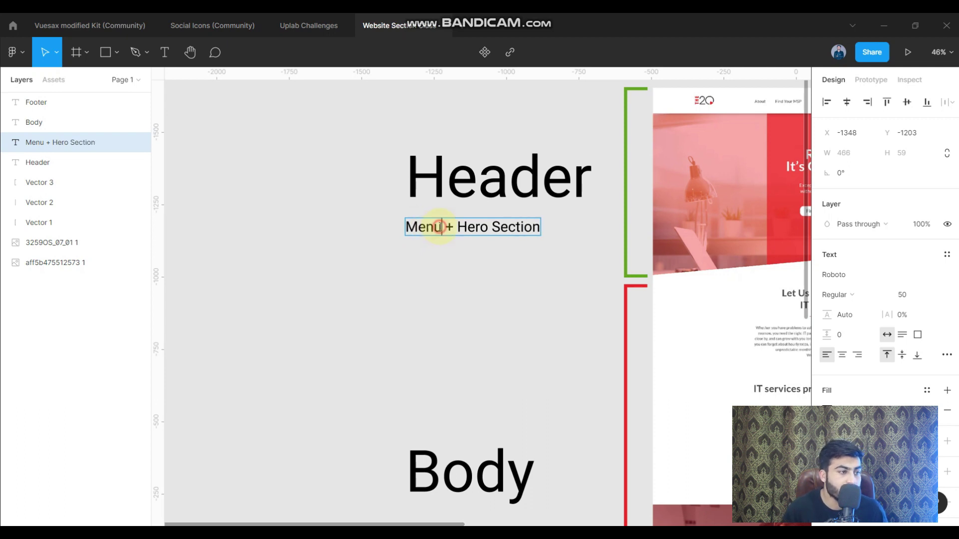
pyautogui.click(459, 266)
pyautogui.moveTo(493, 233); pyautogui.dragTo(505, 230)
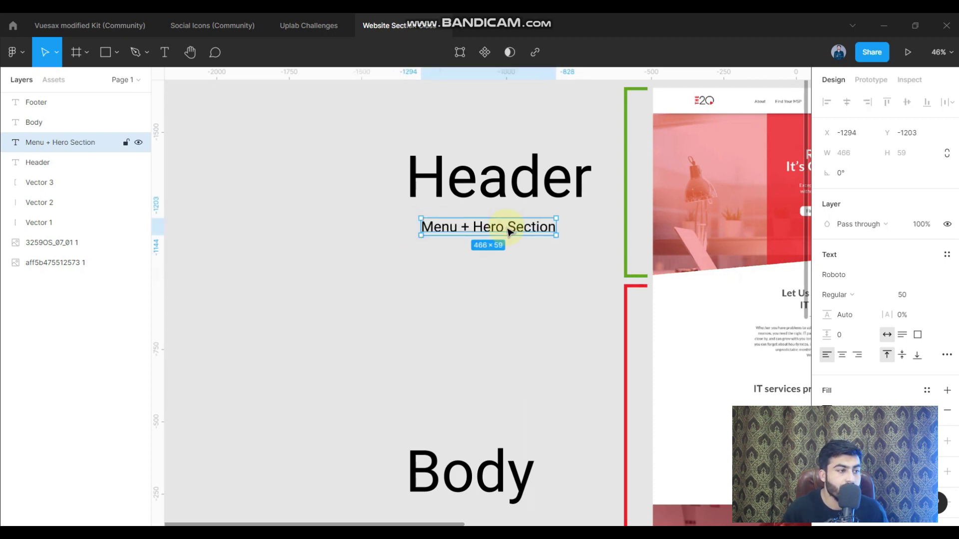
pyautogui.scroll(-3, 506, 228)
pyautogui.scroll(5, 705, 145)
pyautogui.scroll(3, 556, 161)
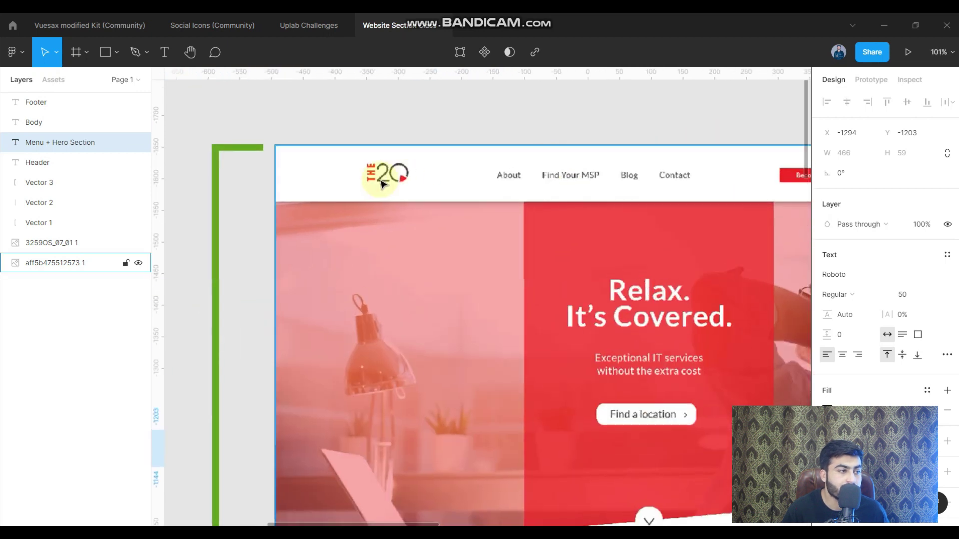
pyautogui.hscroll(4, 359, 178)
pyautogui.scroll(-3, 336, 186)
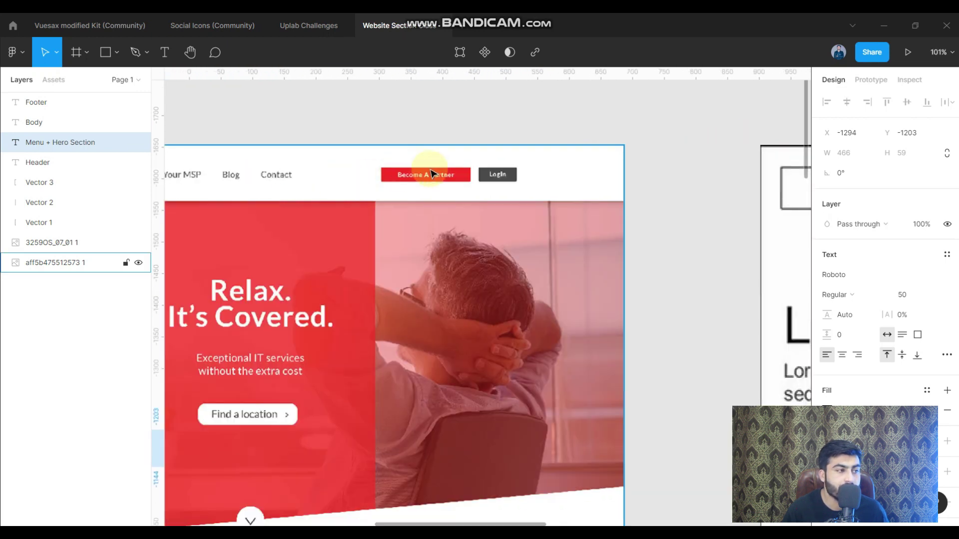
pyautogui.scroll(-1, 541, 184)
pyautogui.scroll(-3, 595, 191)
pyautogui.scroll(2, 594, 191)
pyautogui.scroll(2, 784, 178)
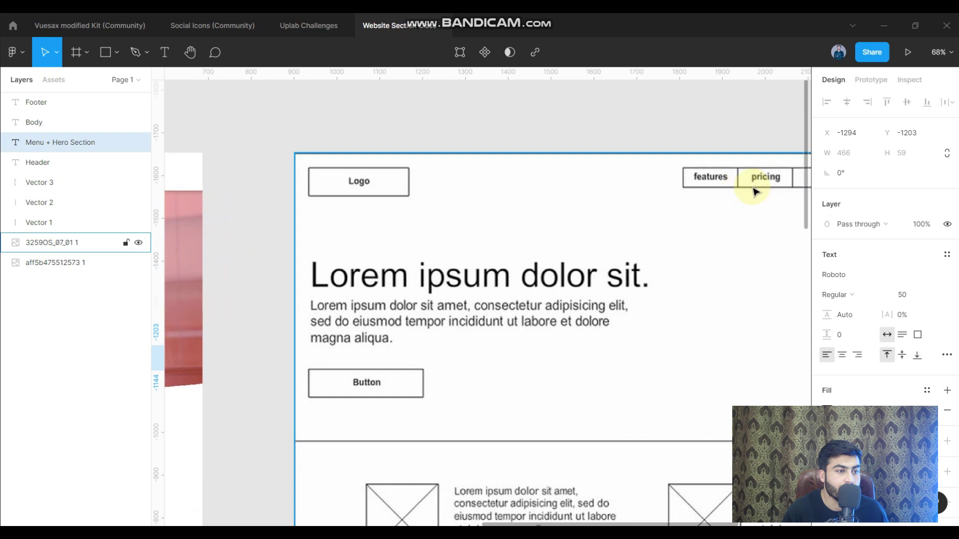
pyautogui.hscroll(2, 753, 188)
pyautogui.hscroll(-3, 529, 188)
pyautogui.hscroll(-1, 490, 188)
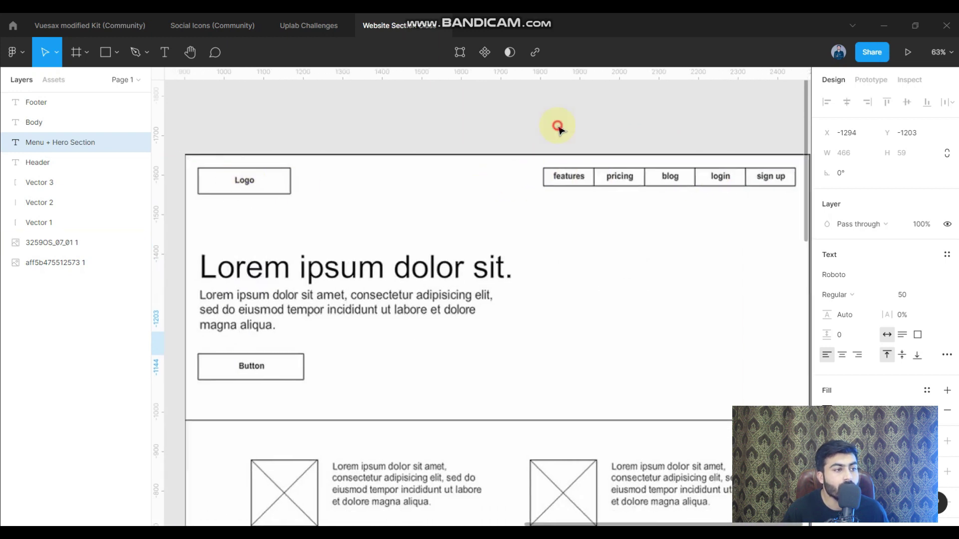
pyautogui.click(604, 166)
pyautogui.click(614, 143)
pyautogui.click(667, 154)
pyautogui.click(726, 142)
pyautogui.click(764, 156)
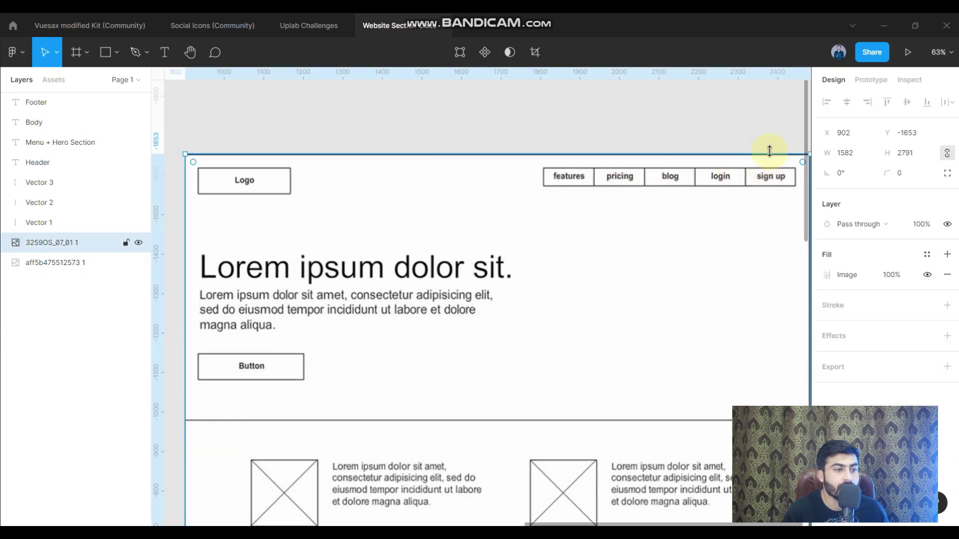
pyautogui.scroll(-2, 729, 180)
pyautogui.scroll(-2, 738, 178)
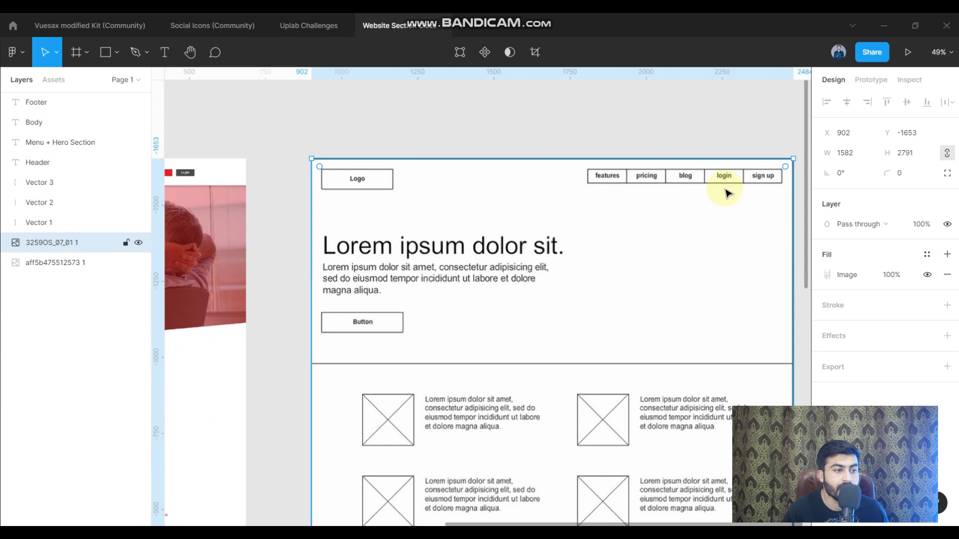
pyautogui.scroll(-2, 709, 203)
pyautogui.scroll(-2, 521, 241)
pyautogui.scroll(3, 300, 250)
pyautogui.scroll(2, 364, 250)
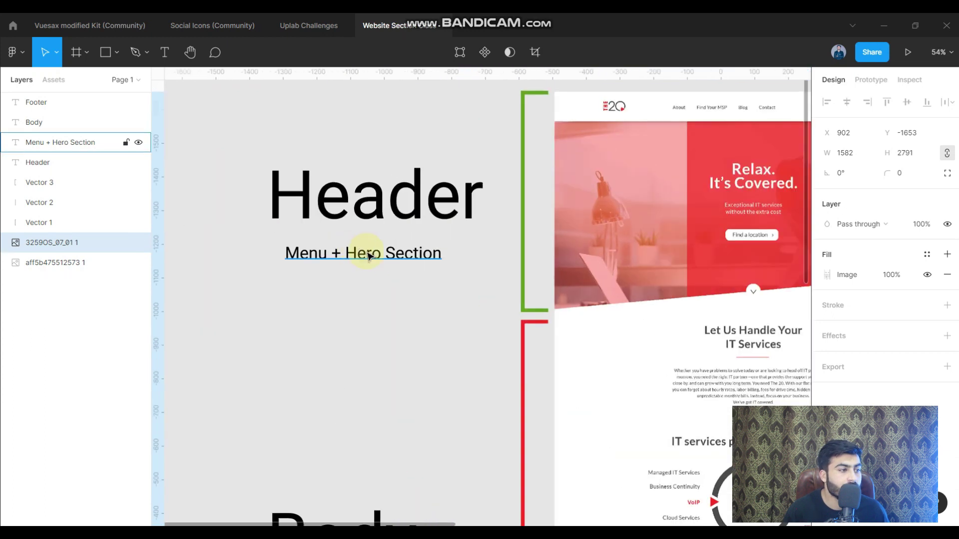
pyautogui.hscroll(3, 368, 253)
pyautogui.scroll(-1, 448, 237)
pyautogui.hscroll(2, 638, 214)
pyautogui.hscroll(3, 734, 216)
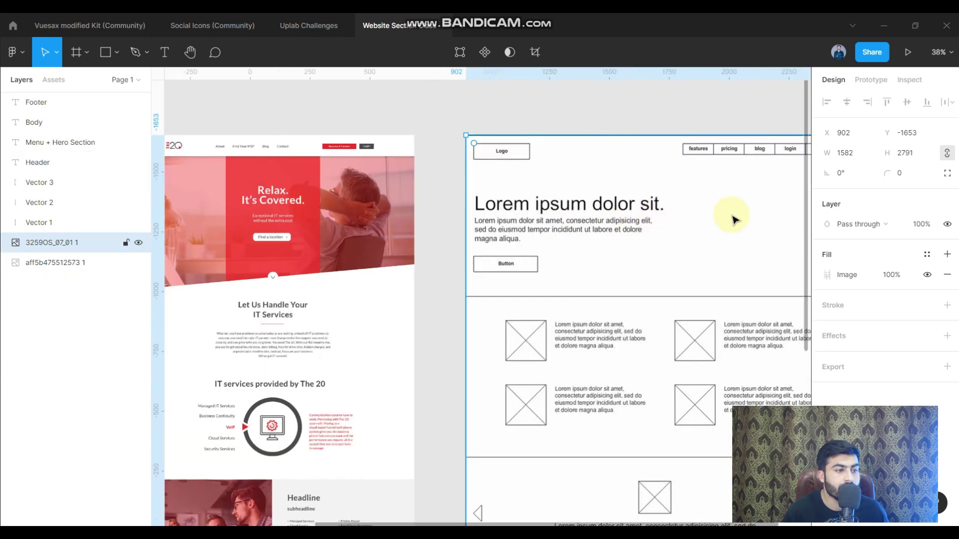
pyautogui.scroll(-1, 575, 224)
pyautogui.hscroll(1, 644, 208)
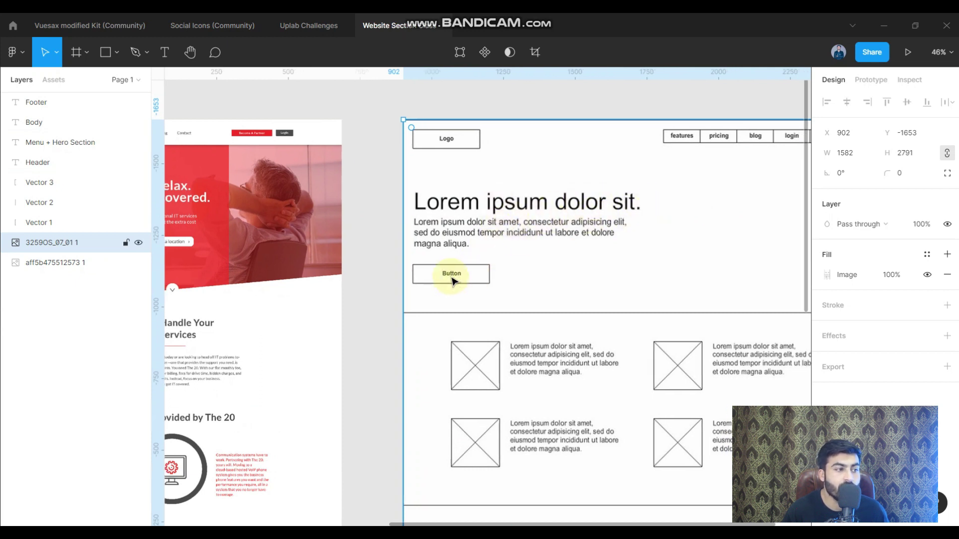
pyautogui.keyDown('ctrl'); pyautogui.scroll(-3, 570, 278); pyautogui.keyUp('ctrl')
pyautogui.hscroll(-1, 548, 276)
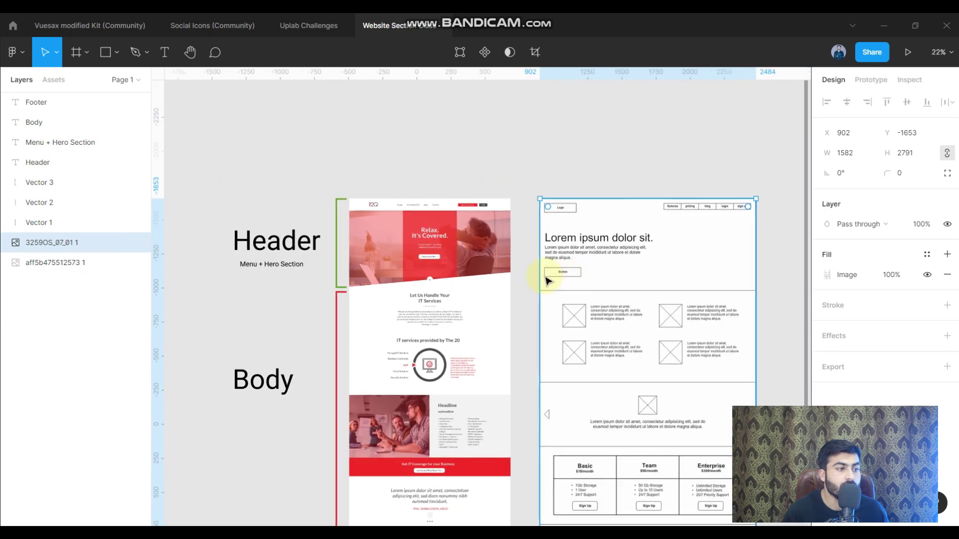
pyautogui.hscroll(-2, 459, 282)
pyautogui.keyDown('ctrl'); pyautogui.scroll(2, 459, 283); pyautogui.keyUp('ctrl')
pyautogui.keyDown('ctrl'); pyautogui.scroll(1, 350, 260); pyautogui.keyUp('ctrl')
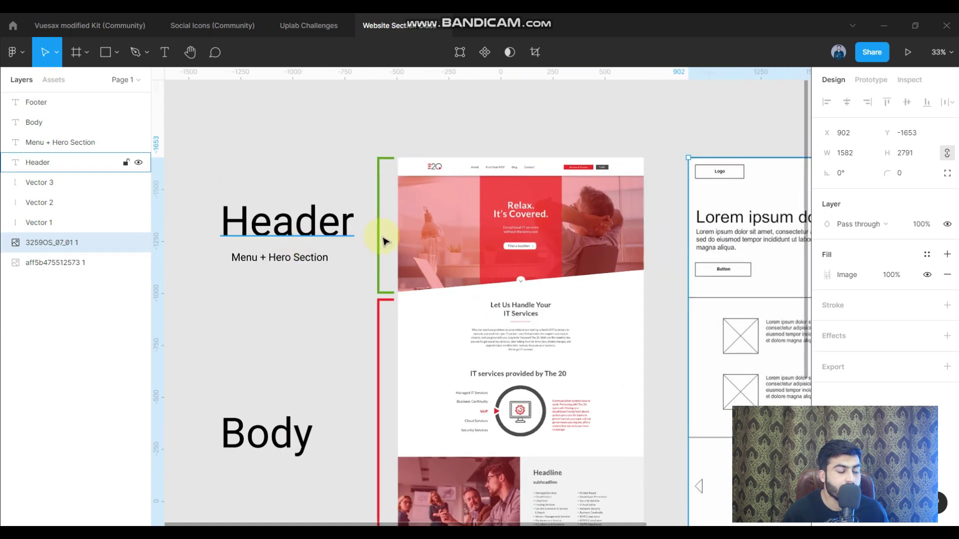
pyautogui.hscroll(-1, 385, 240)
pyautogui.scroll(-3, 378, 246)
pyautogui.scroll(1, 335, 145)
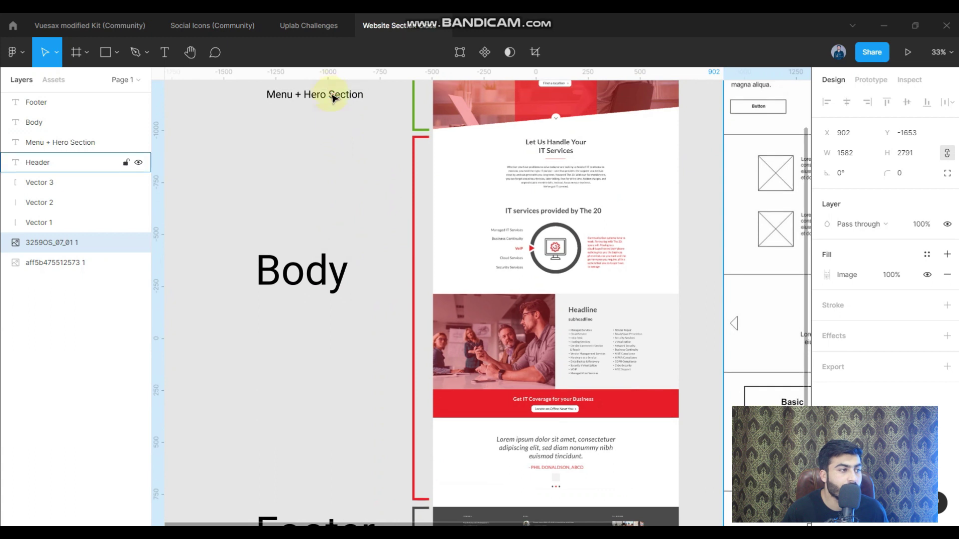
# Duplicate the 'Menu + Hero Section' label below Body and retype it as 'Business Content'
pyautogui.click(348, 98)
pyautogui.moveTo(348, 98)
pyautogui.keyDown('alt'); pyautogui.mouseDown()
pyautogui.moveTo(344, 319)
pyautogui.moveTo(327, 316)
pyautogui.mouseUp(); pyautogui.keyUp('alt')
pyautogui.doubleClick(323, 315)
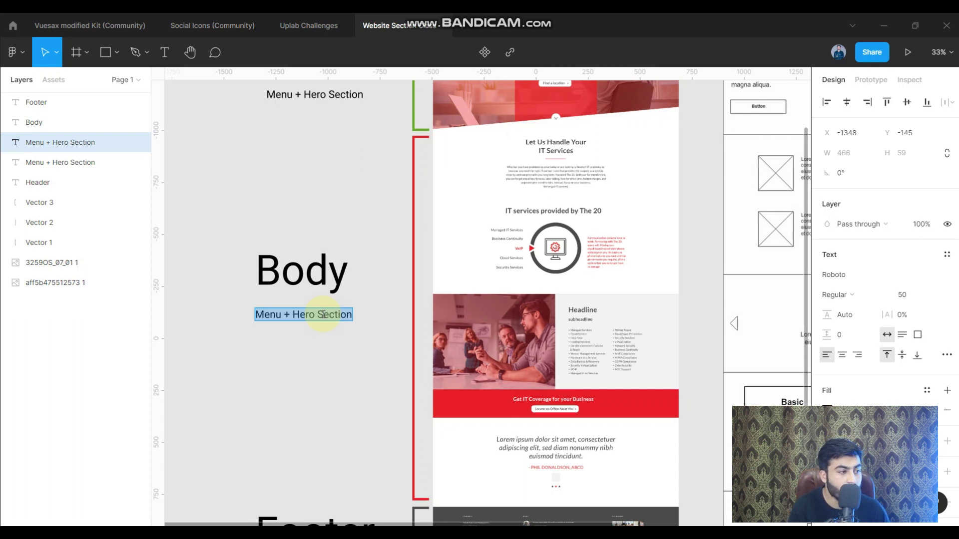
pyautogui.write('rE')
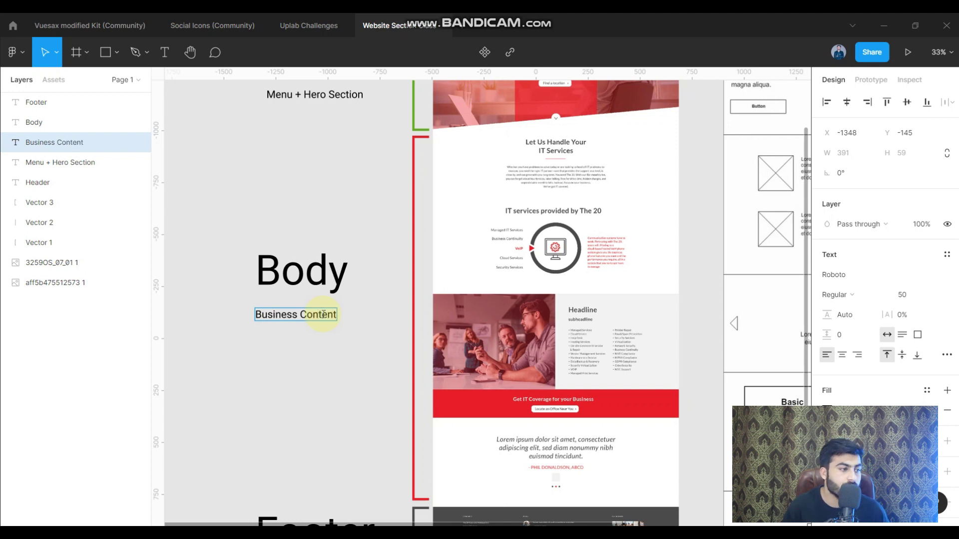
pyautogui.write('Data')
# Finish the Business Content Data sub-label and nudge it into line under Body
pyautogui.press('Escape')
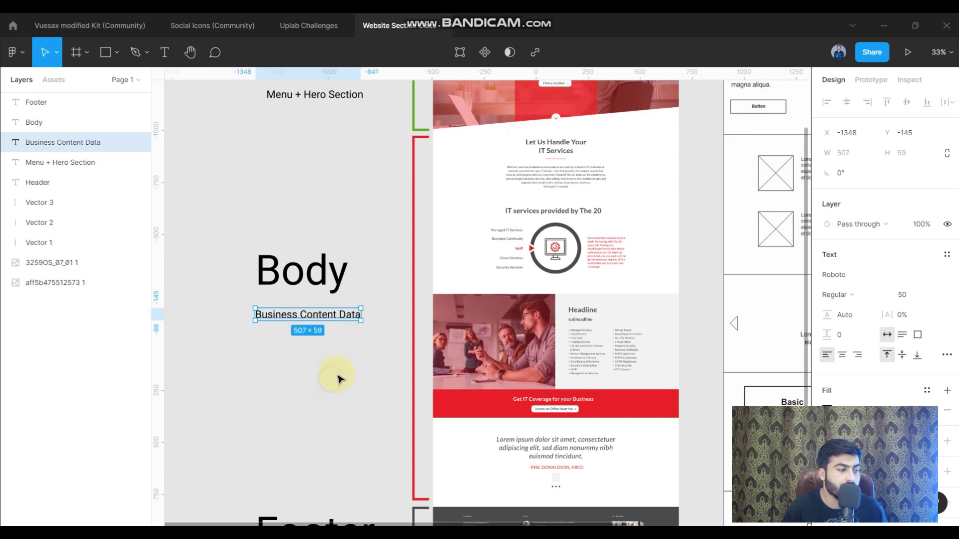
pyautogui.click(336, 373)
pyautogui.scroll(-3, 359, 332)
pyautogui.moveTo(371, 322); pyautogui.dragTo(368, 324)
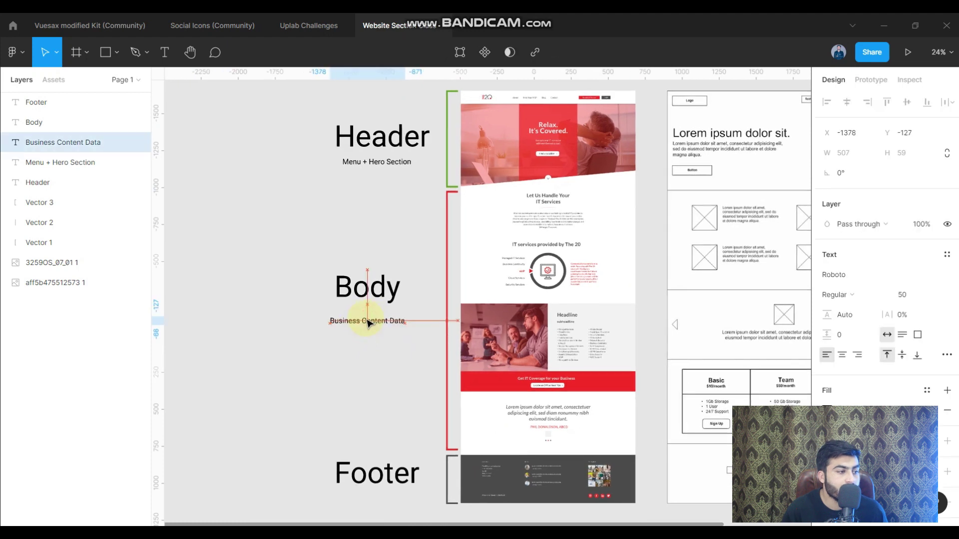
pyautogui.click(391, 348)
pyautogui.scroll(-5, 389, 337)
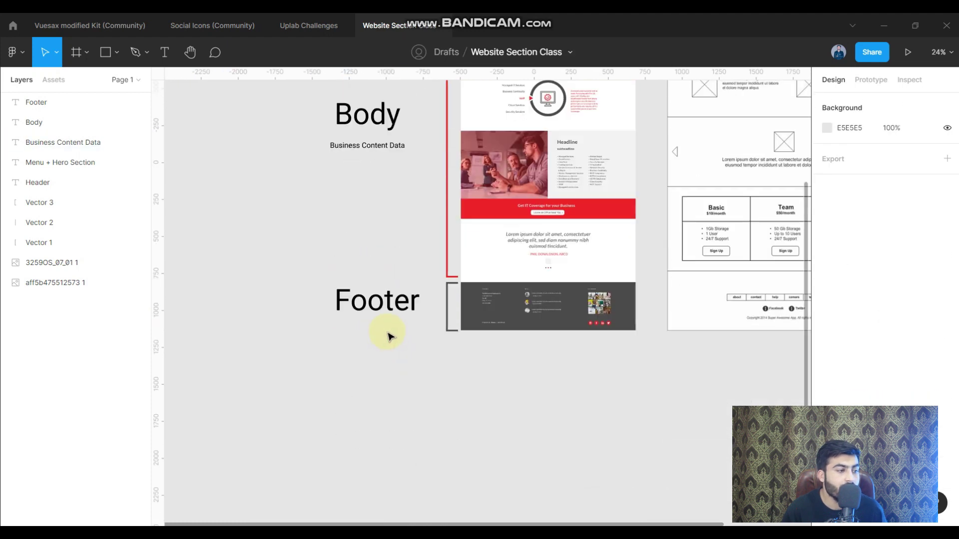
# Duplicate the Business Content Data label and place the copy just below the Footer label
pyautogui.click(384, 305)
pyautogui.hscroll(2, 676, 339)
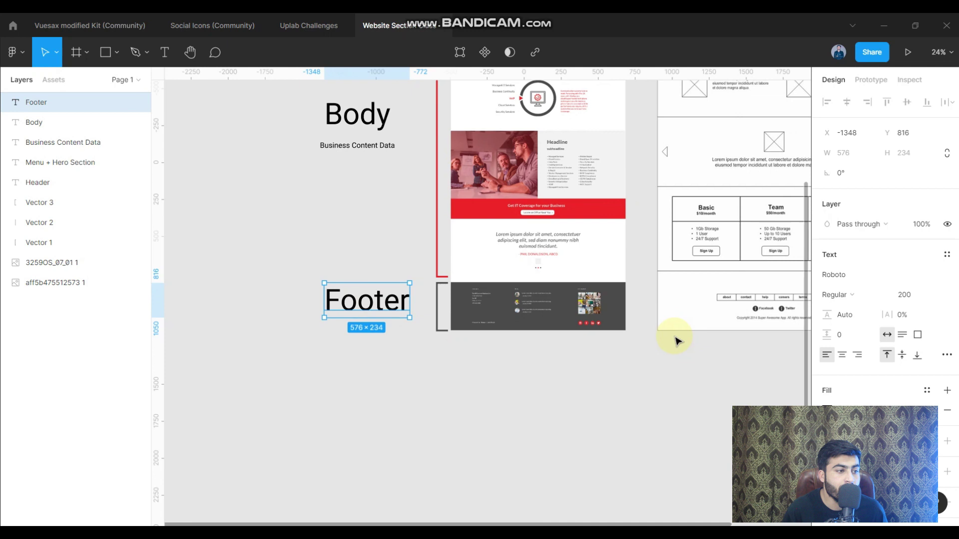
pyautogui.click(364, 139)
pyautogui.moveTo(364, 139); pyautogui.dragTo(364, 196)
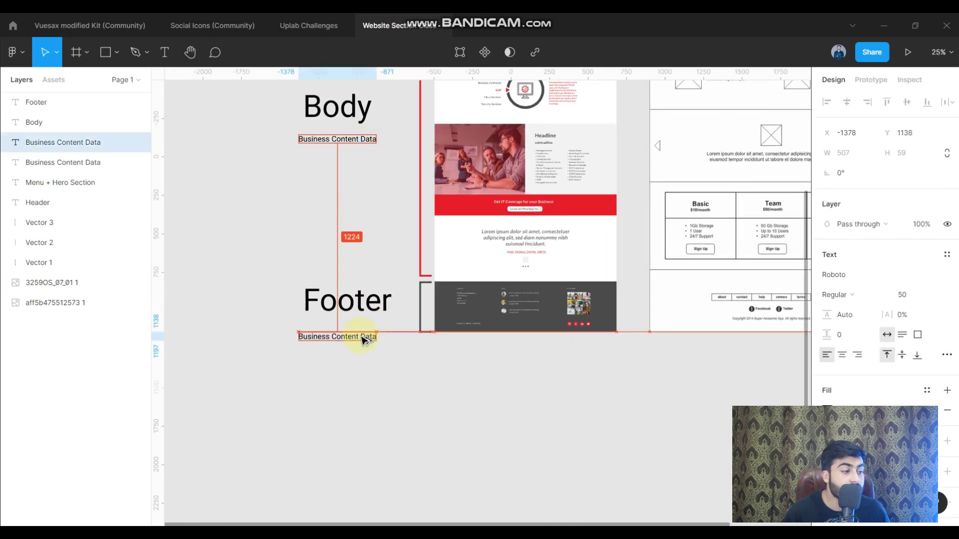
pyautogui.moveTo(364, 283); pyautogui.dragTo(363, 327)
pyautogui.scroll(3, 333, 332)
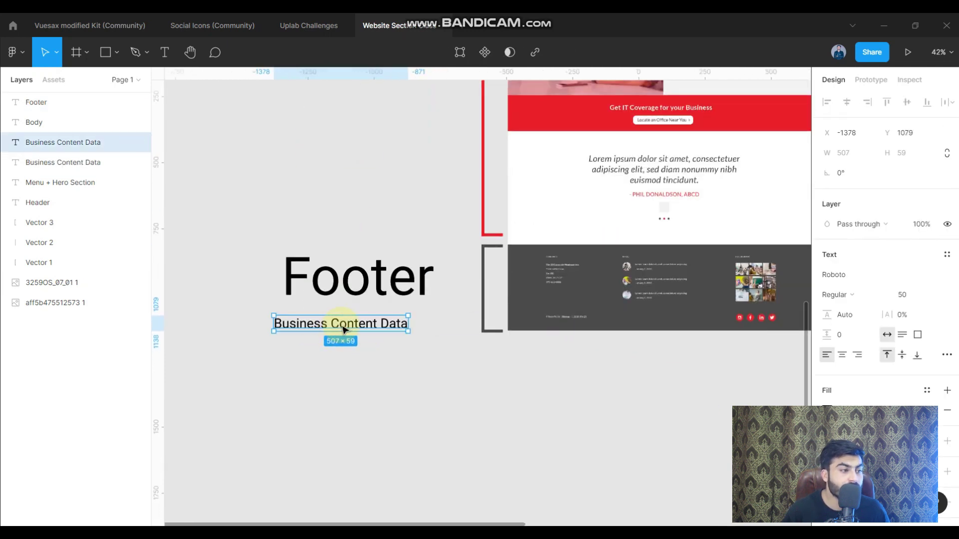
# Rewrite the copy as 'Logo + Contact Details + Privacy Policy + Location/Address + Social Media Links', narrowed to three lines
pyautogui.doubleClick(339, 323)
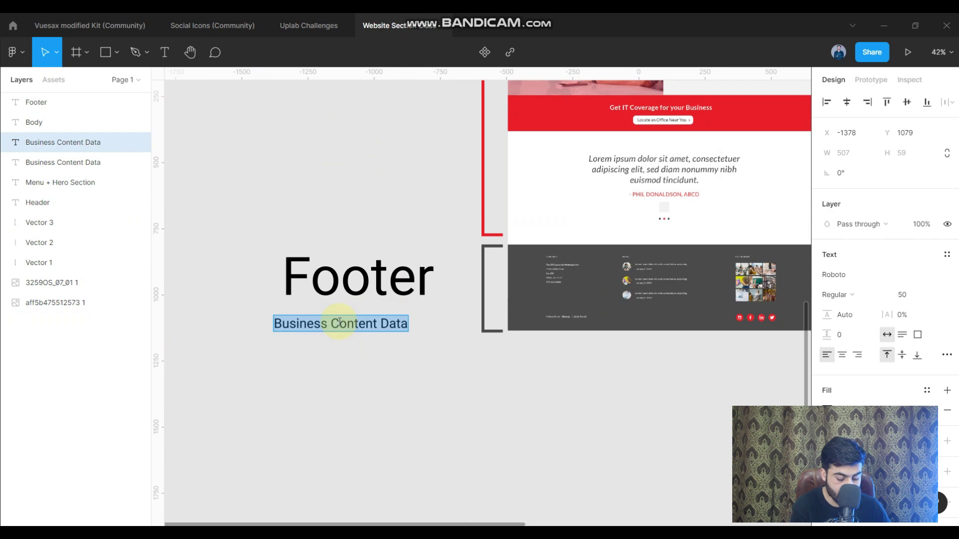
pyautogui.write('Lo')
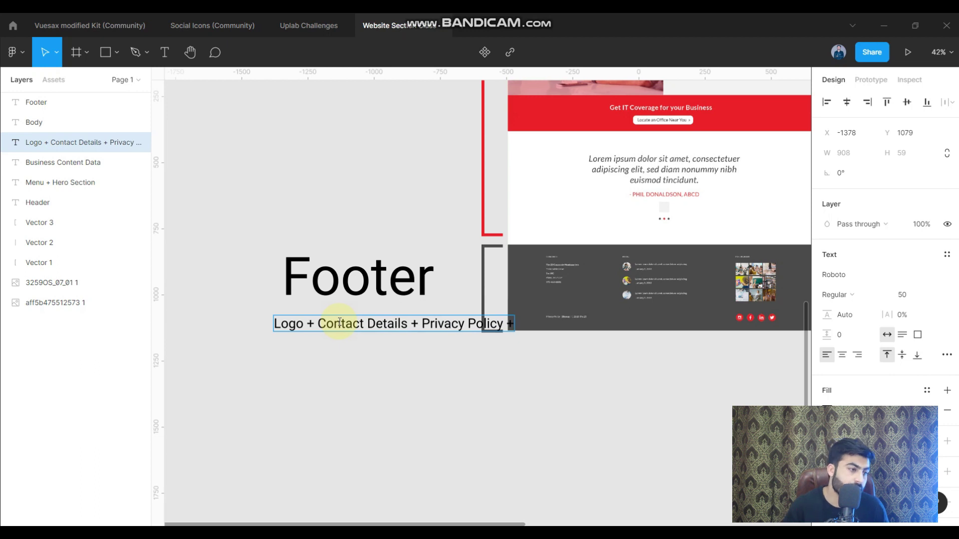
pyautogui.moveTo(514, 324)
pyautogui.mouseDown()
pyautogui.moveTo(472, 325)
pyautogui.moveTo(456, 367)
pyautogui.mouseUp()
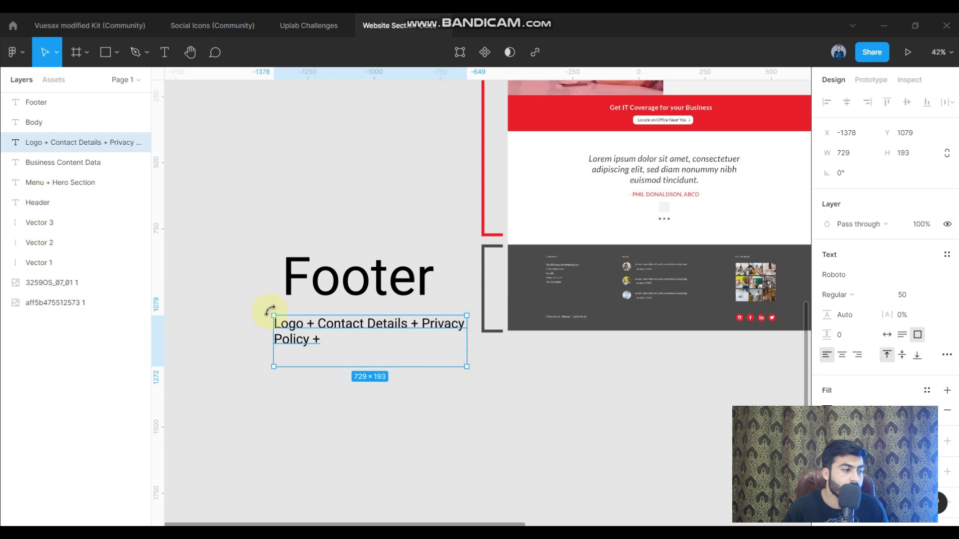
pyautogui.doubleClick(338, 338)
pyautogui.click(340, 340)
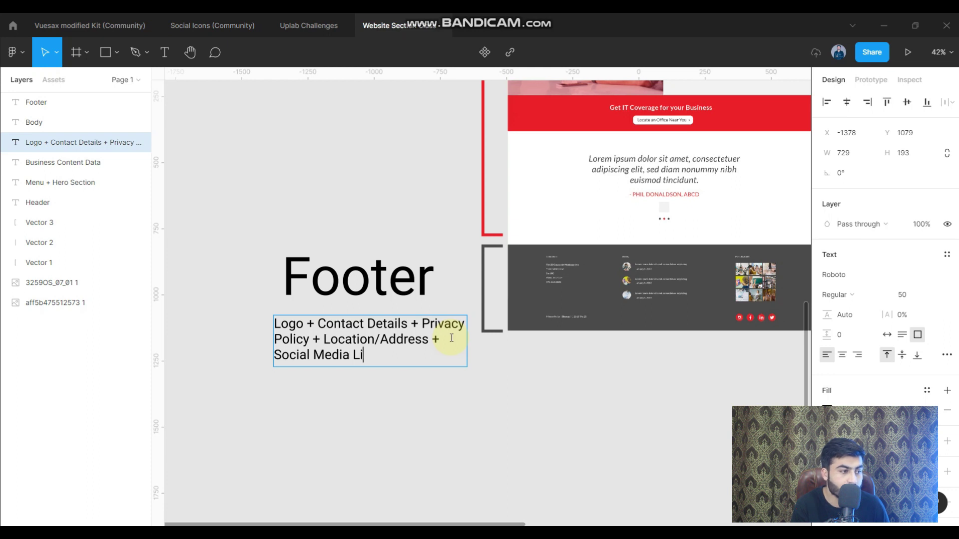
pyautogui.keyDown('shift'); pyautogui.click(381, 270); pyautogui.keyUp('shift')
pyautogui.click(578, 384)
pyautogui.scroll(-3, 531, 338)
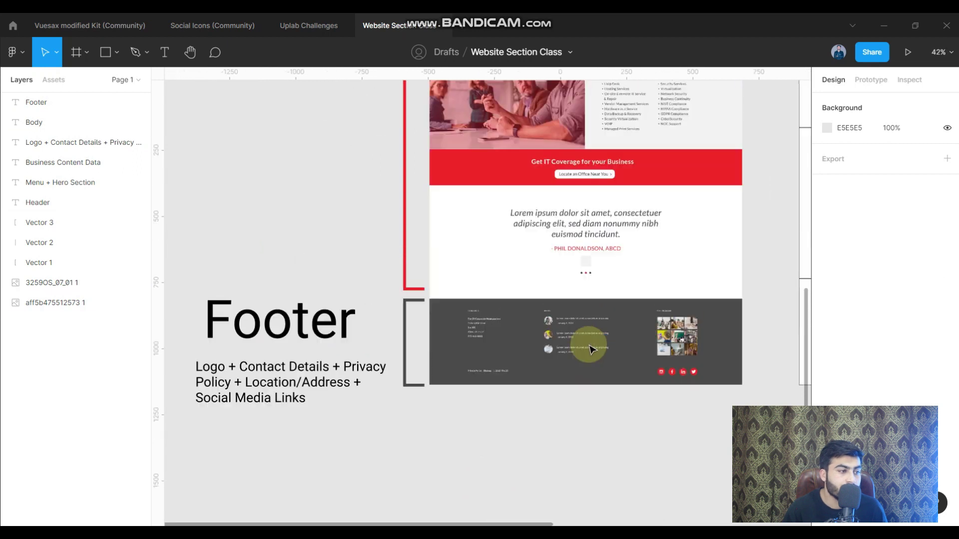
pyautogui.scroll(-5, 585, 347)
pyautogui.scroll(-3, 596, 304)
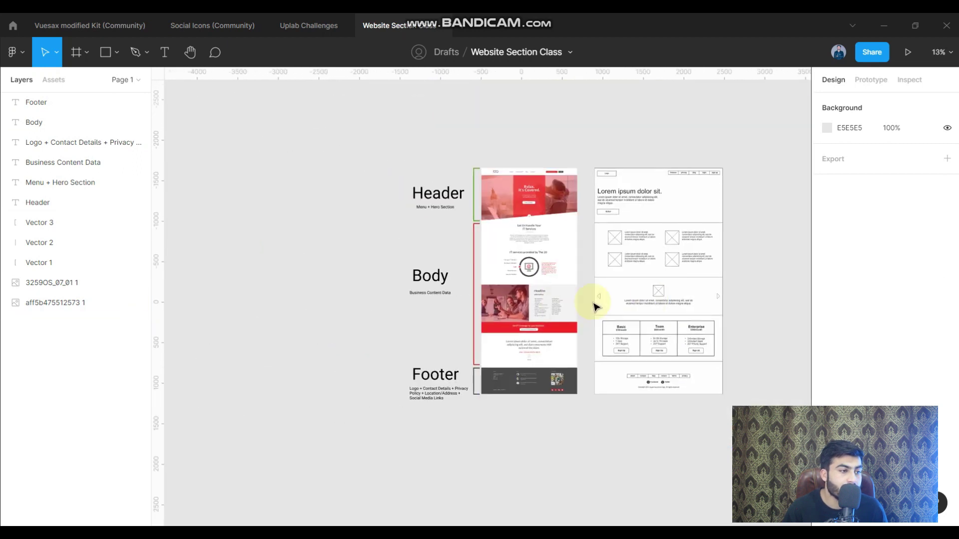
pyautogui.scroll(1, 596, 304)
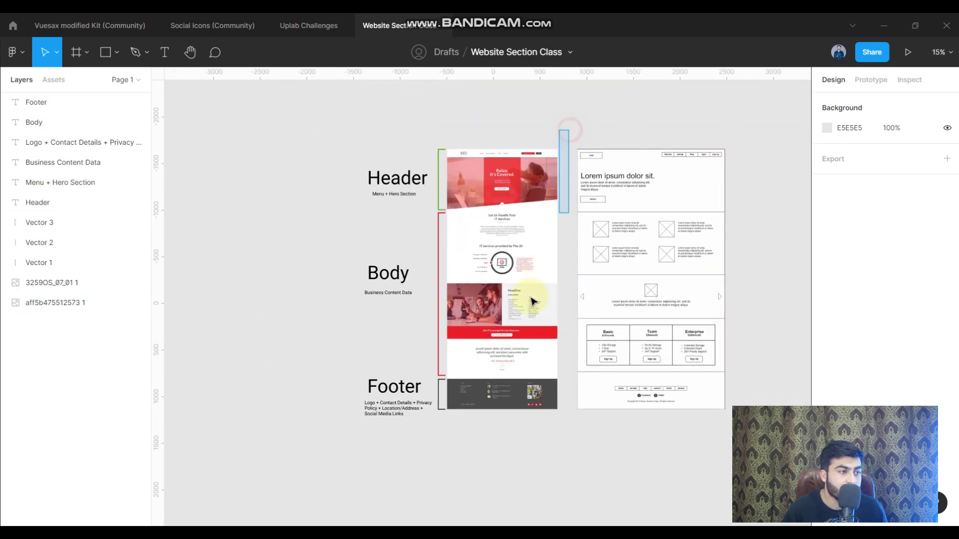
pyautogui.moveTo(533, 301); pyautogui.dragTo(364, 442)
pyautogui.click(314, 310)
pyautogui.scroll(1, 424, 165)
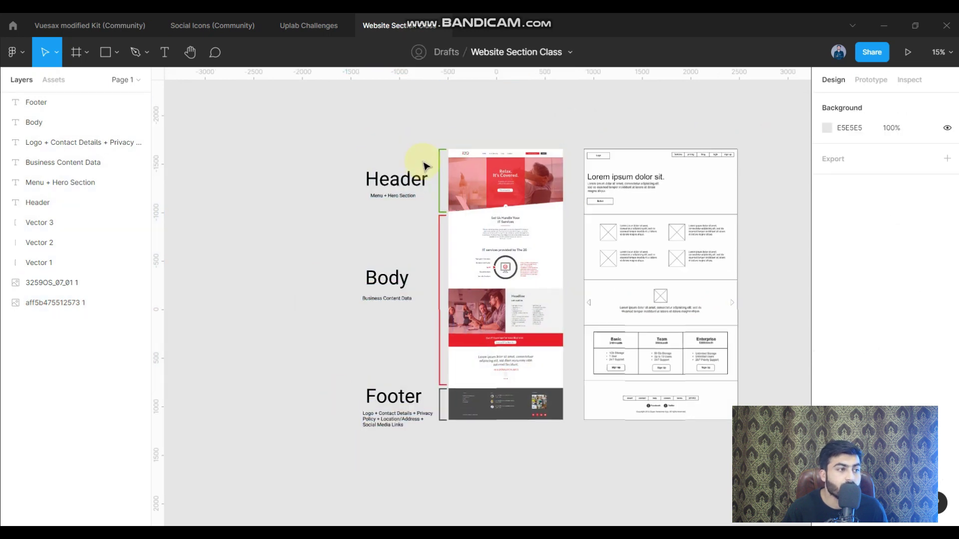
pyautogui.scroll(2, 430, 163)
pyautogui.scroll(1, 455, 170)
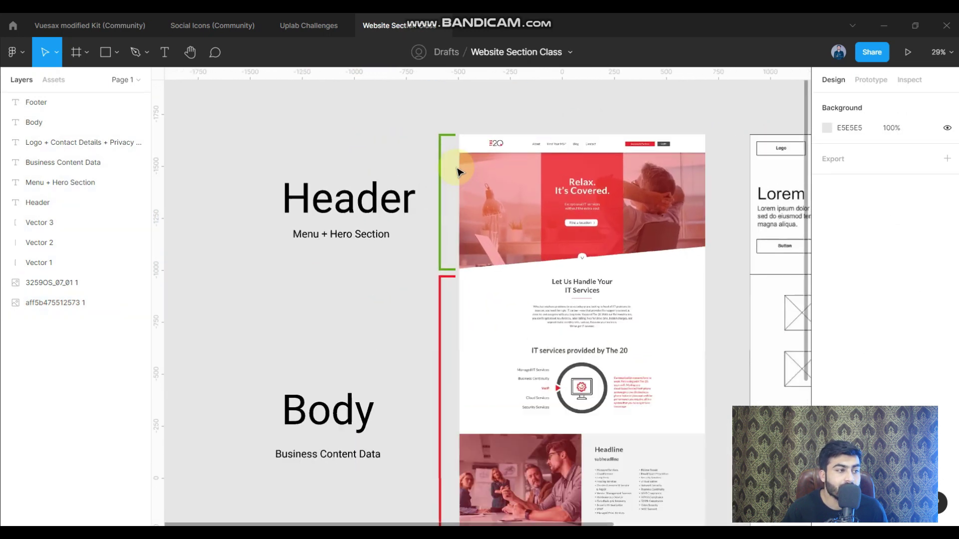
pyautogui.moveTo(348, 146); pyautogui.dragTo(497, 235)
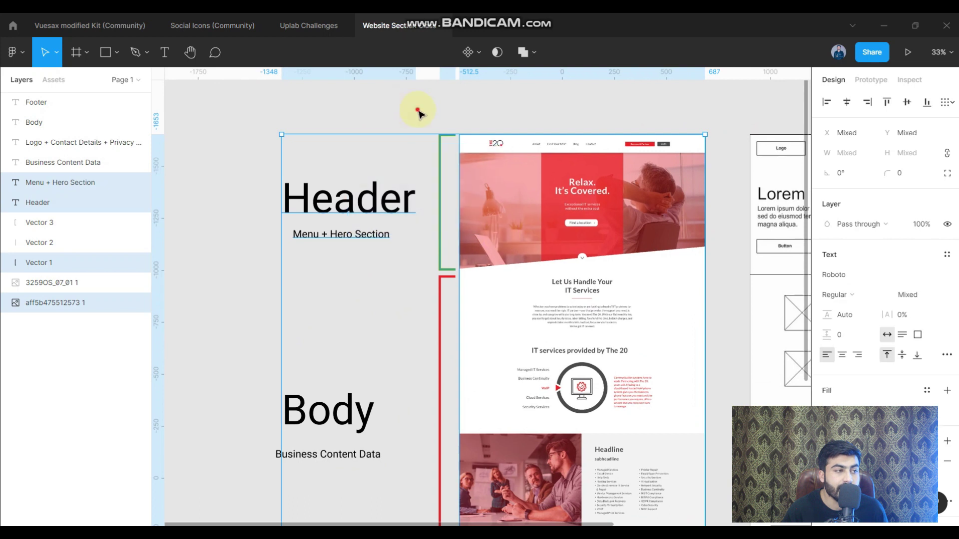
pyautogui.moveTo(418, 110); pyautogui.dragTo(492, 145)
pyautogui.click(488, 126)
pyautogui.scroll(-2, 484, 156)
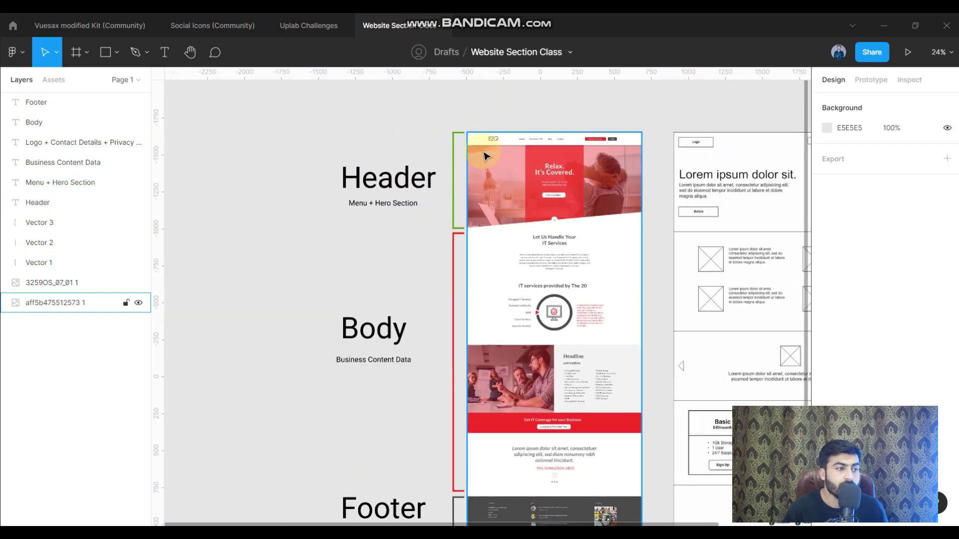
pyautogui.scroll(-1, 496, 302)
pyautogui.scroll(1, 417, 358)
pyautogui.scroll(-3, 414, 312)
pyautogui.scroll(3, 418, 284)
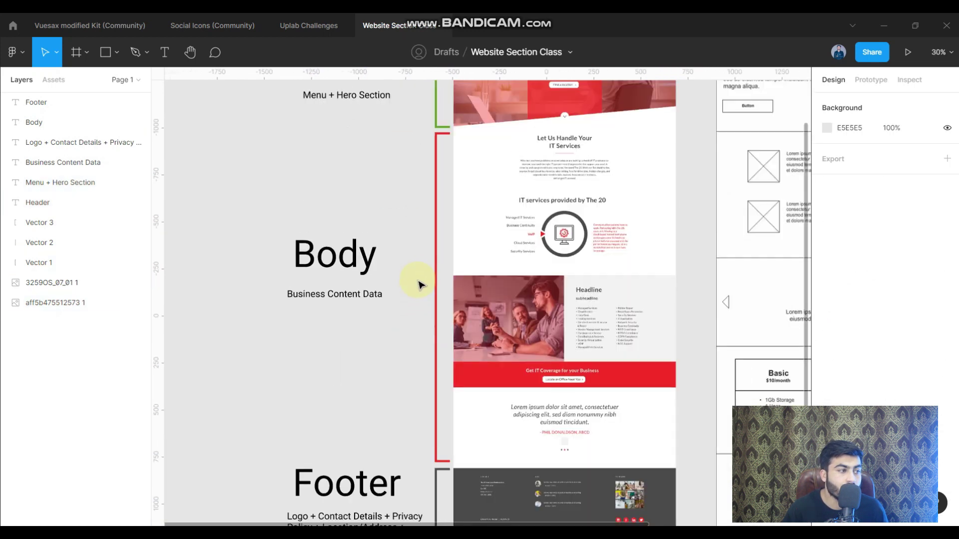
pyautogui.scroll(1, 418, 285)
pyautogui.click(479, 150)
pyautogui.moveTo(419, 132); pyautogui.dragTo(552, 391)
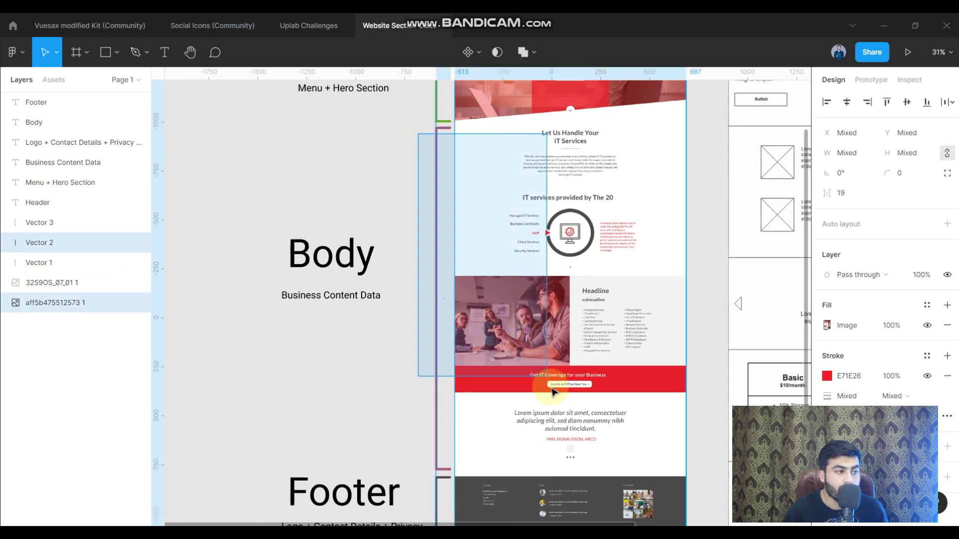
pyautogui.click(375, 396)
pyautogui.scroll(-2, 580, 387)
pyautogui.scroll(1, 580, 375)
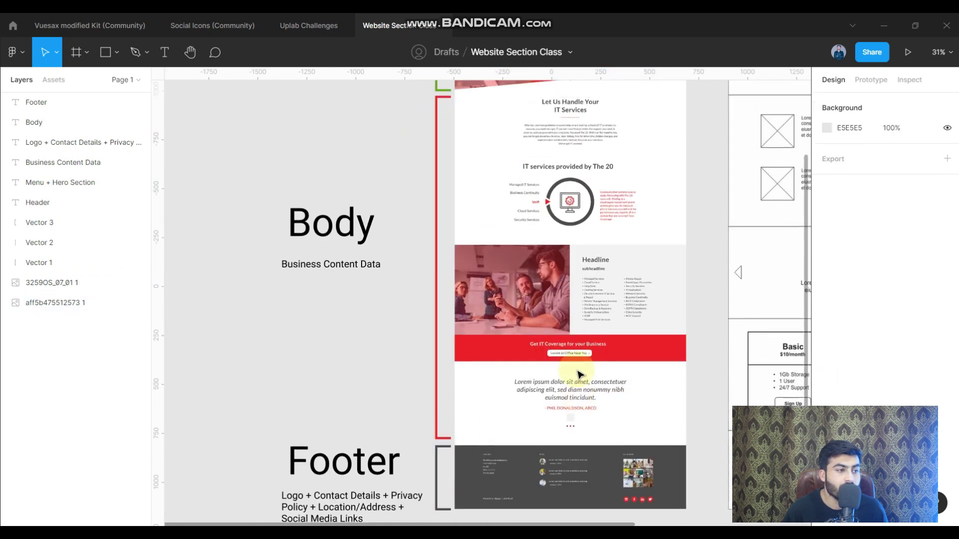
pyautogui.scroll(1, 634, 189)
pyautogui.scroll(1, 622, 210)
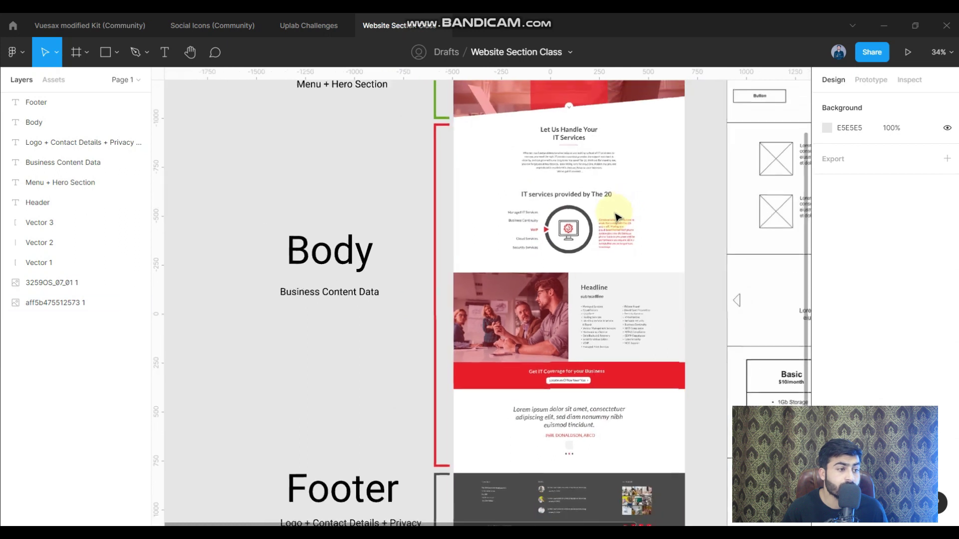
pyautogui.scroll(-1, 617, 217)
pyautogui.scroll(-3, 457, 319)
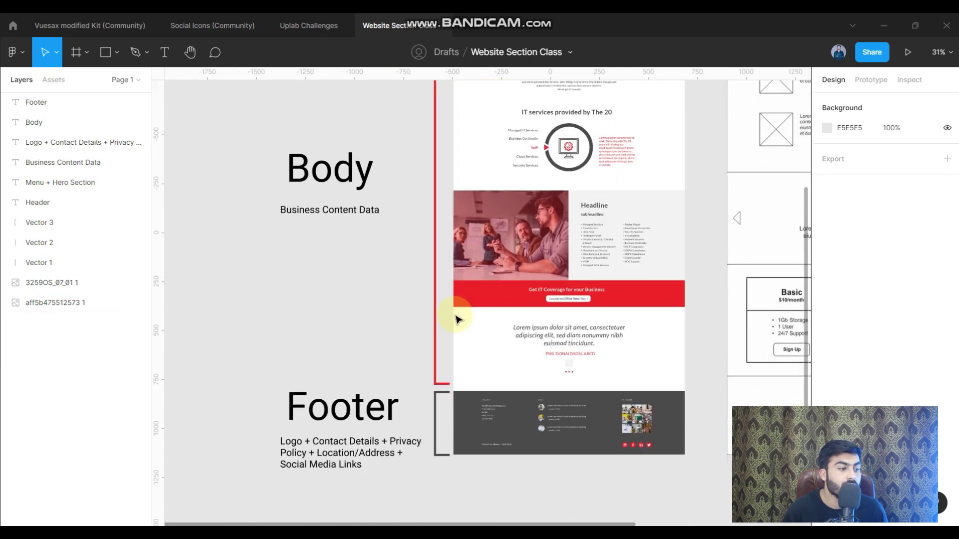
pyautogui.moveTo(261, 407); pyautogui.dragTo(425, 475)
pyautogui.click(506, 486)
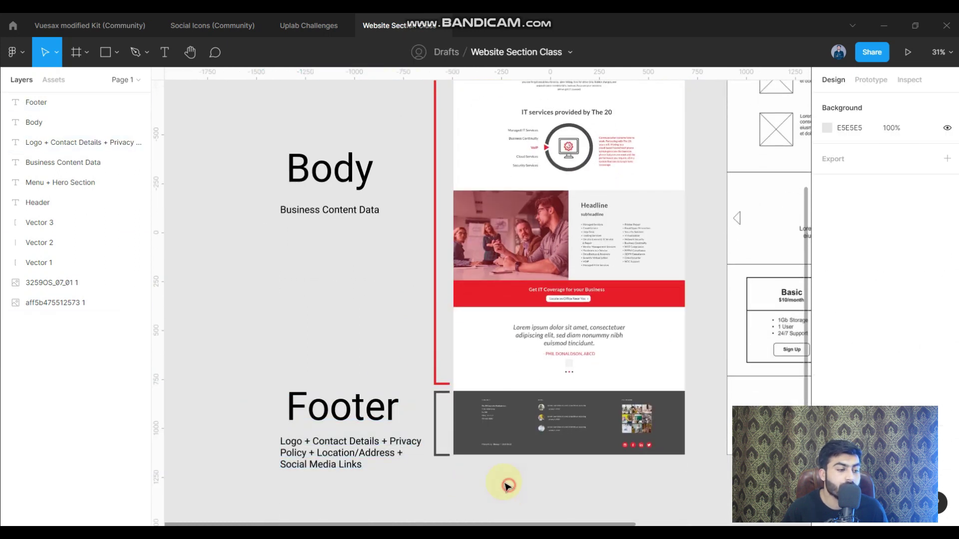
pyautogui.click(519, 450)
pyautogui.click(519, 492)
pyautogui.scroll(-5, 519, 426)
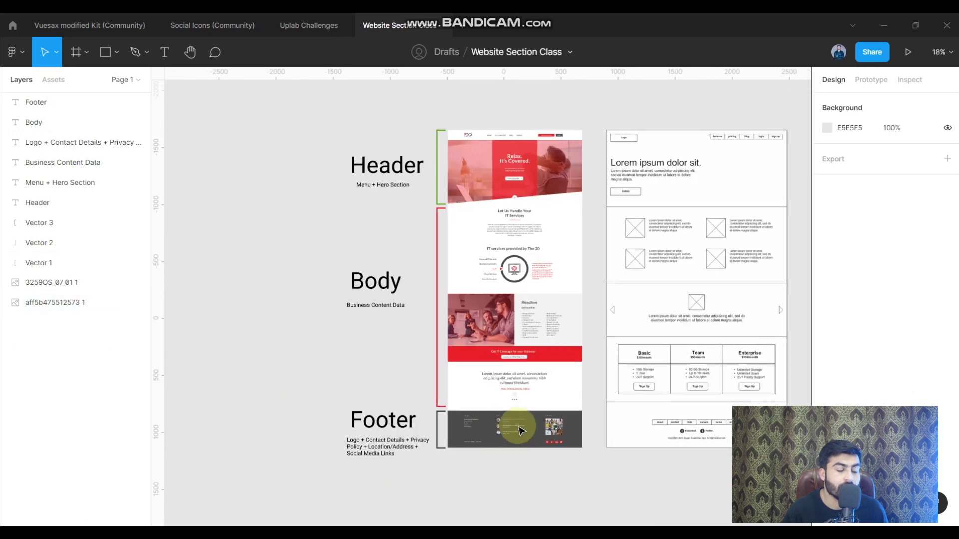
pyautogui.scroll(3, 549, 381)
pyautogui.click(549, 380)
pyautogui.hscroll(1, 549, 381)
pyautogui.scroll(-2, 546, 342)
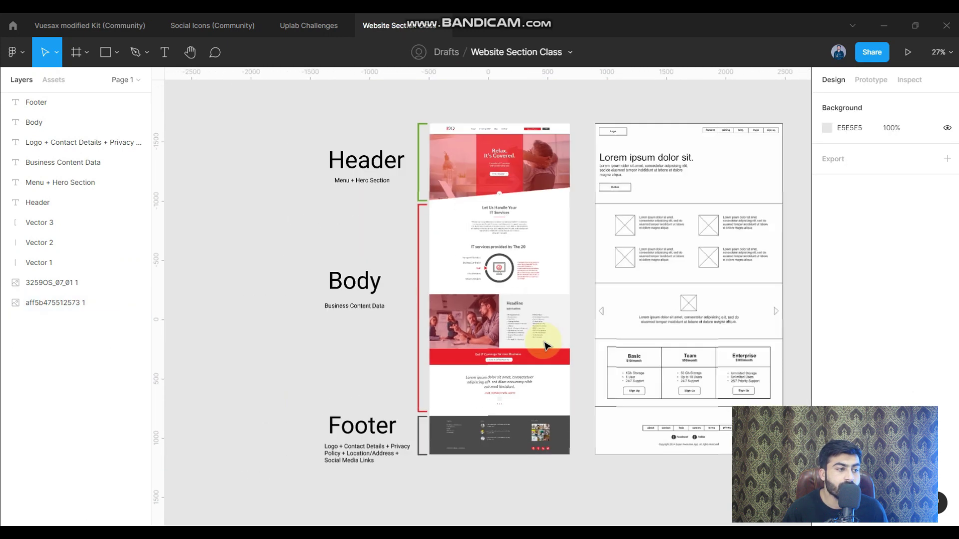
pyautogui.click(657, 265)
pyautogui.scroll(4, 734, 132)
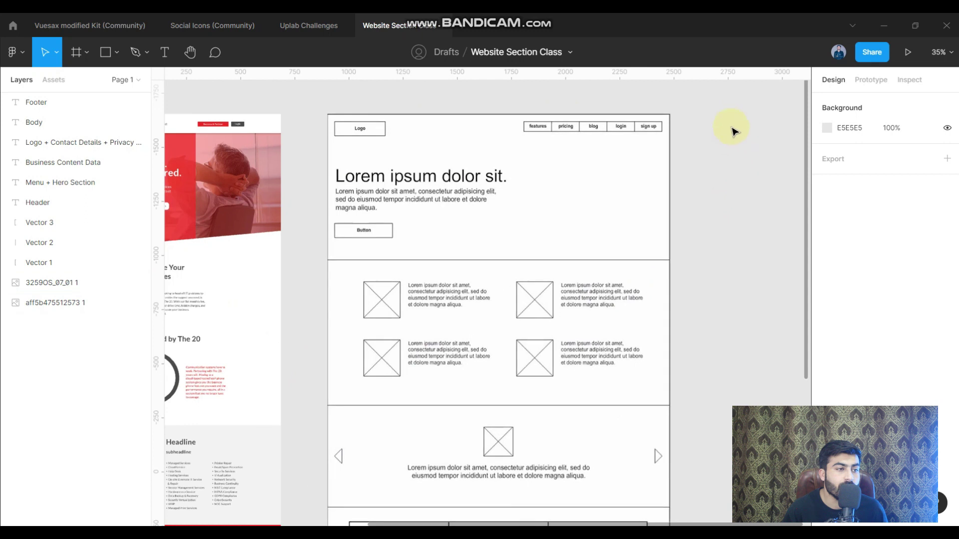
pyautogui.moveTo(728, 124); pyautogui.dragTo(639, 198)
pyautogui.click(719, 294)
pyautogui.scroll(-3, 729, 289)
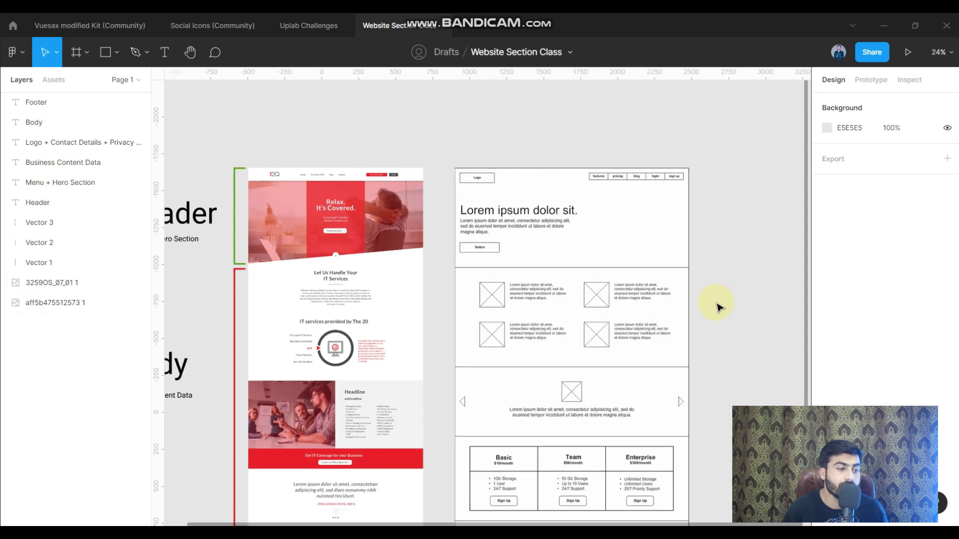
pyautogui.moveTo(717, 172); pyautogui.dragTo(457, 345)
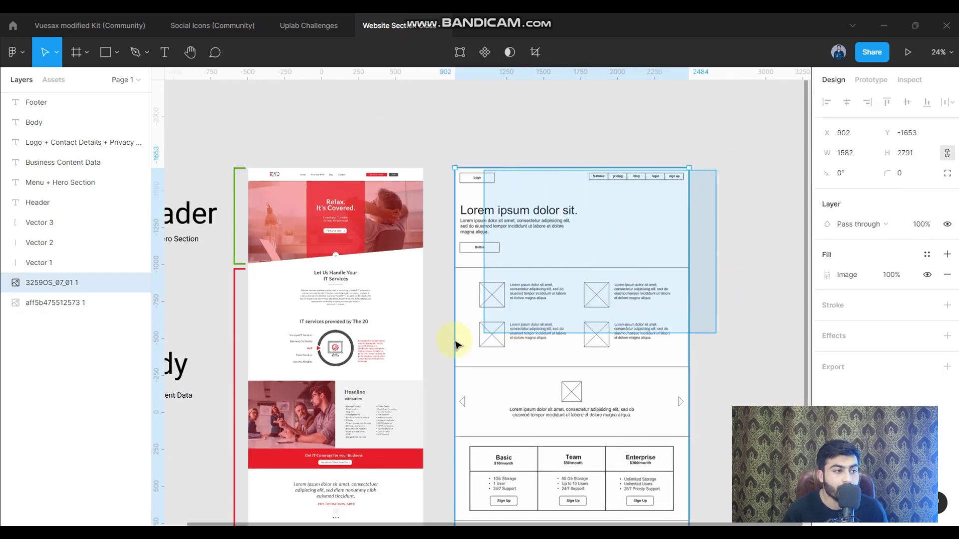
pyautogui.click(442, 310)
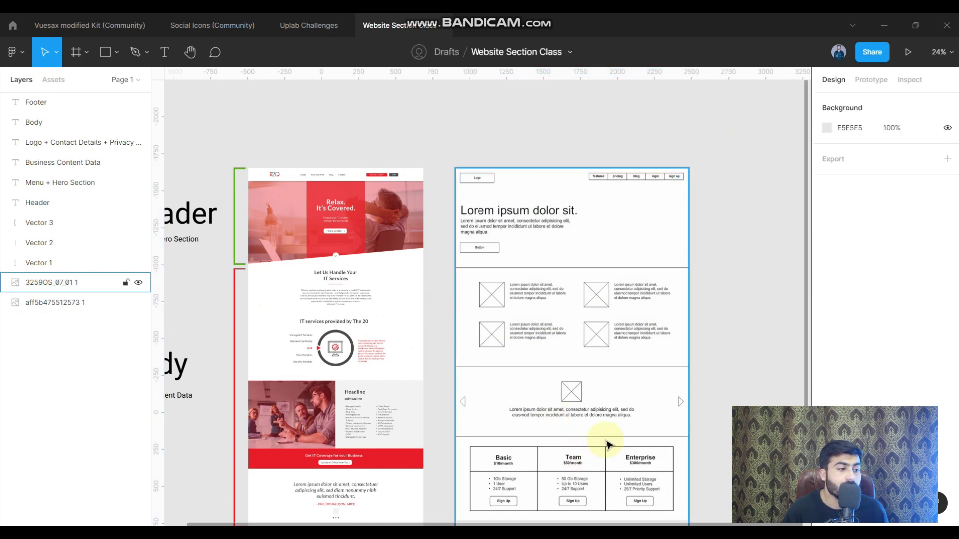
pyautogui.scroll(-3, 608, 445)
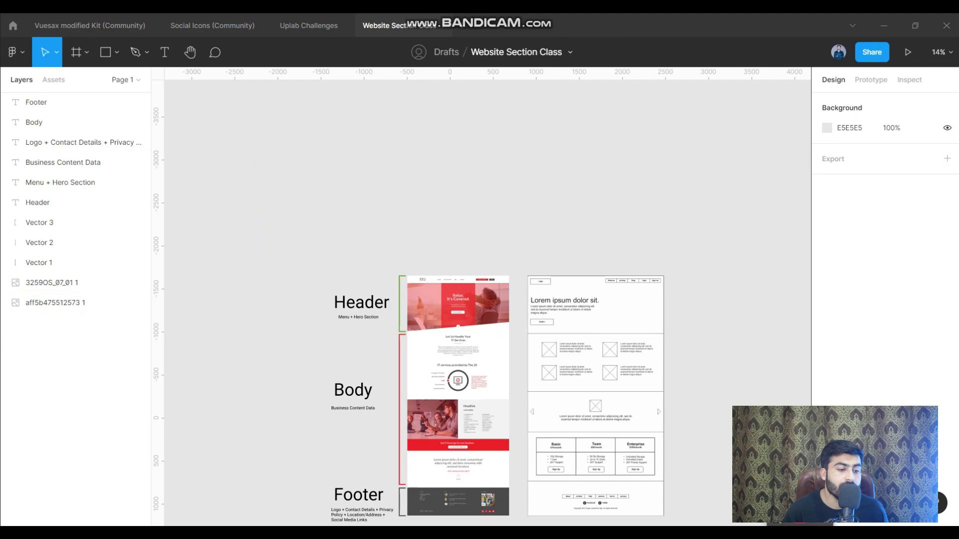